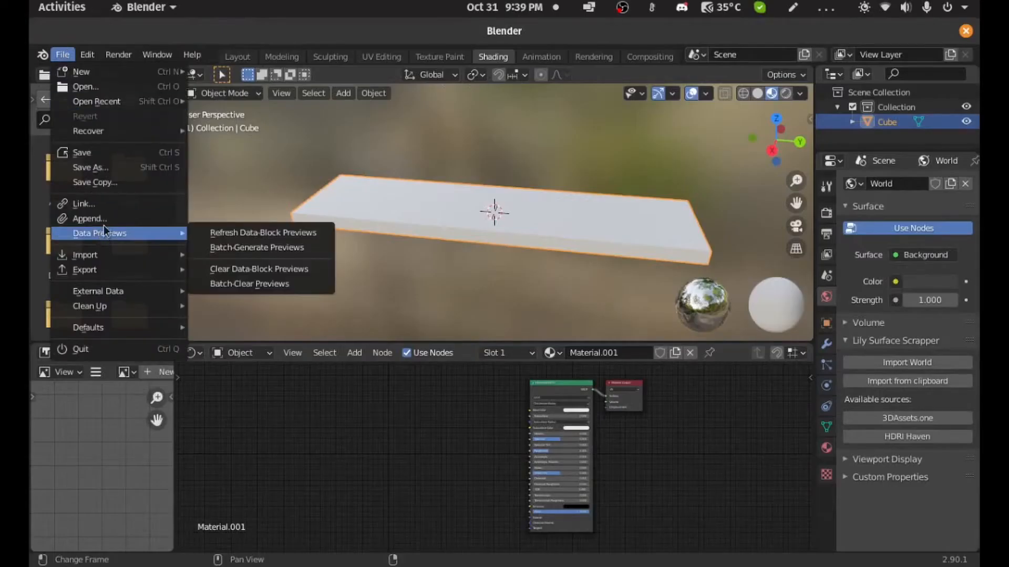
Append the wood node group from the NodeTree data of UCPWood-v-1-1-0.blend.
left_click(103, 216)
double_click(380, 179)
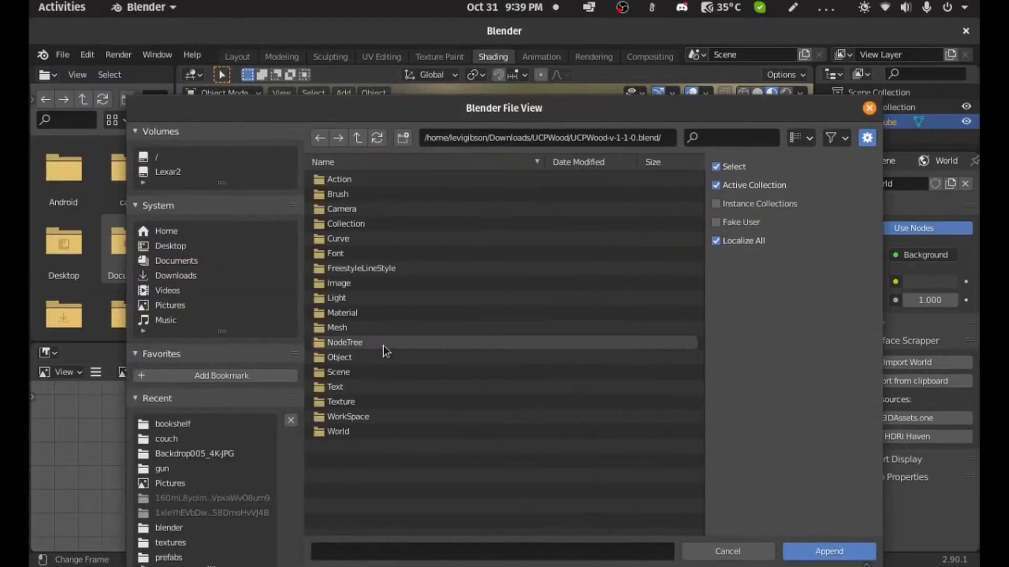
double_click(383, 343)
left_click(368, 179)
left_click(831, 551)
Add the appended NodeGroup to Material.001's node tree beside the Principled BSDF.
key("shift+a")
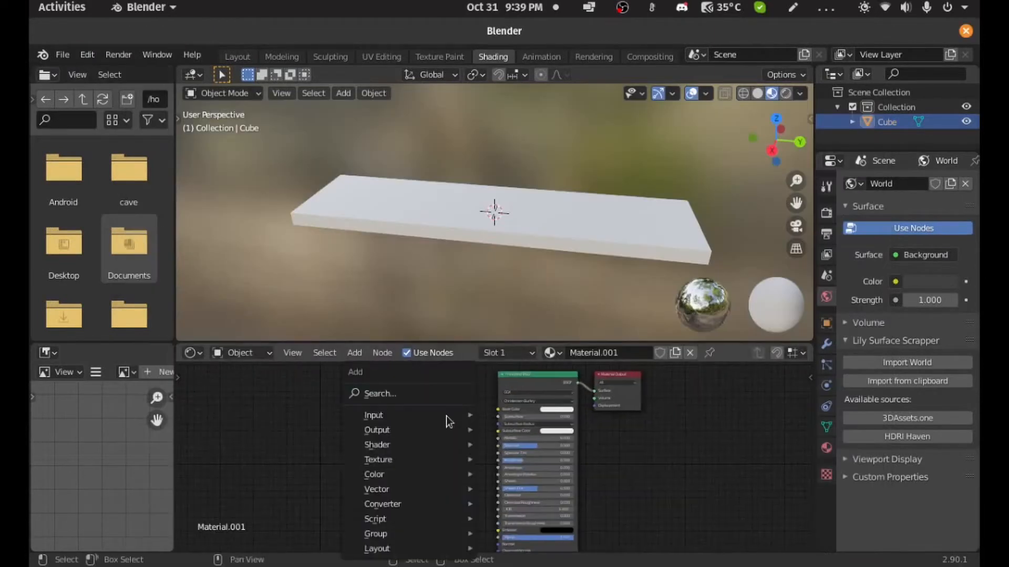
mouse_move(399, 534)
left_click(503, 534)
left_click(372, 390)
Connect the group's Diffuse output to Base Color, and its Roughness, Normal and Clearcoat normal outputs to the matching Principled BSDF inputs.
middle_click_drag(378, 410, 404, 358)
left_click_drag(356, 230, 493, 344)
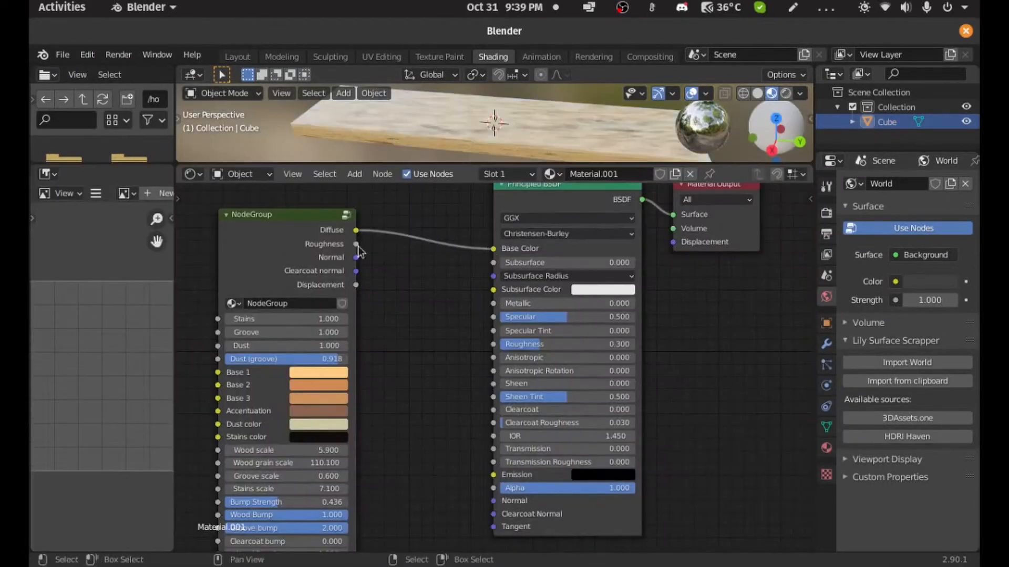
left_click_drag(356, 258, 492, 514)
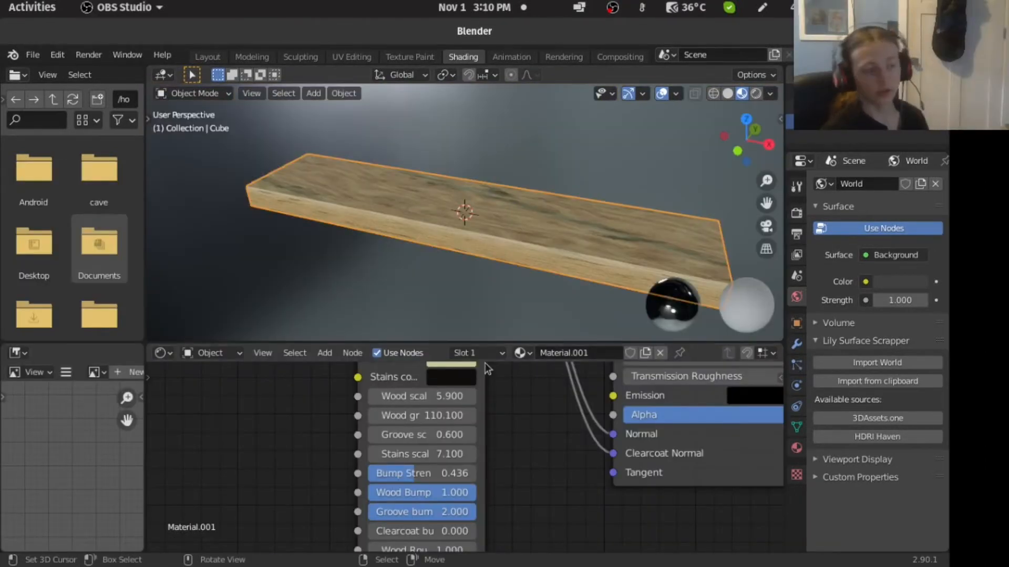
Set the wood node group's Groove scale to 3.000.
scroll(462, 413, "down", 1)
middle_click_drag(462, 413, 531, 388)
scroll(507, 445, "up", 3)
middle_click_drag(507, 515, 493, 472)
scroll(493, 472, "down", 1)
middle_click_drag(512, 418, 512, 459)
scroll(513, 458, "down", 1)
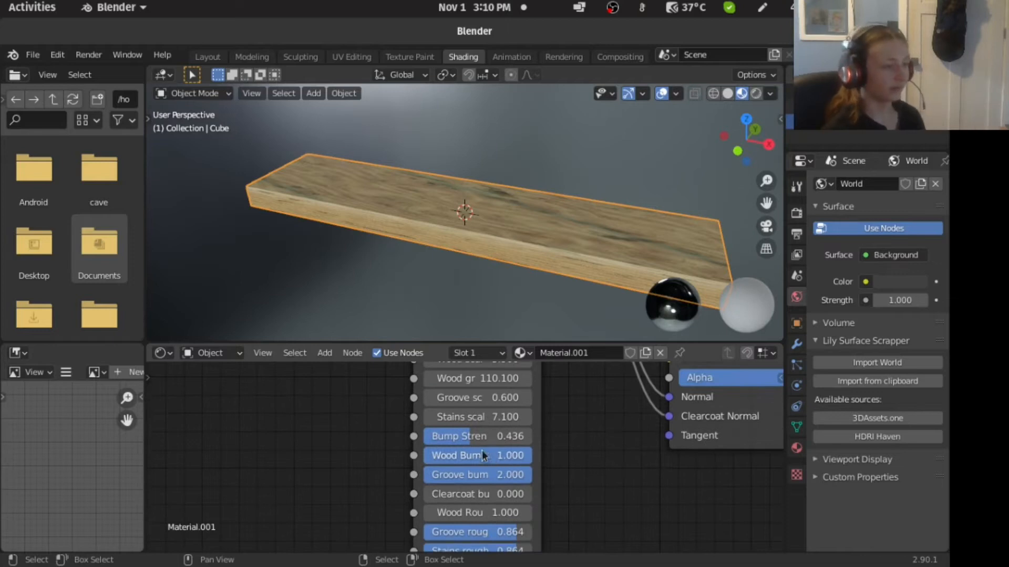
scroll(472, 418, "up", 3)
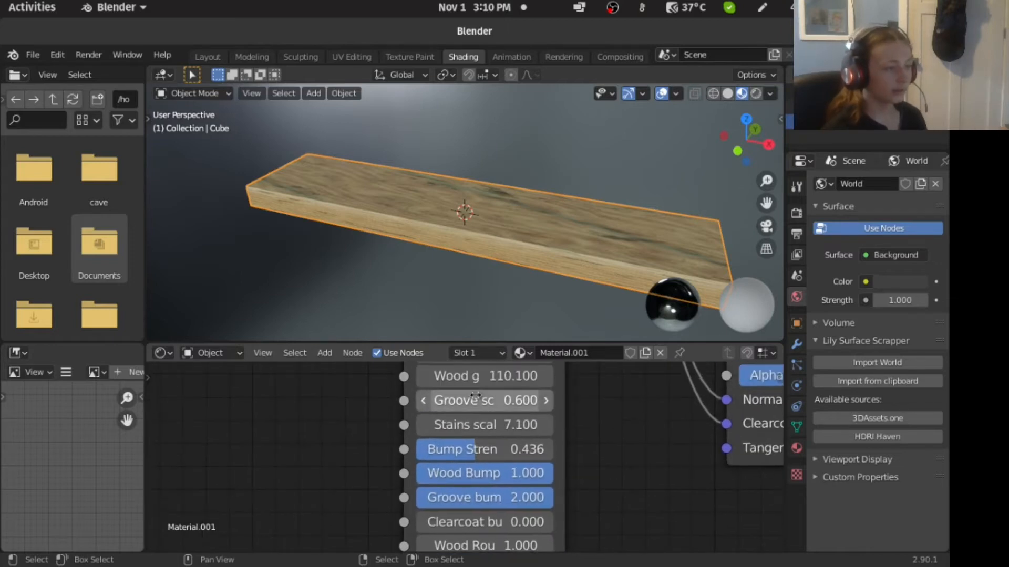
left_click_drag(485, 401, 546, 401)
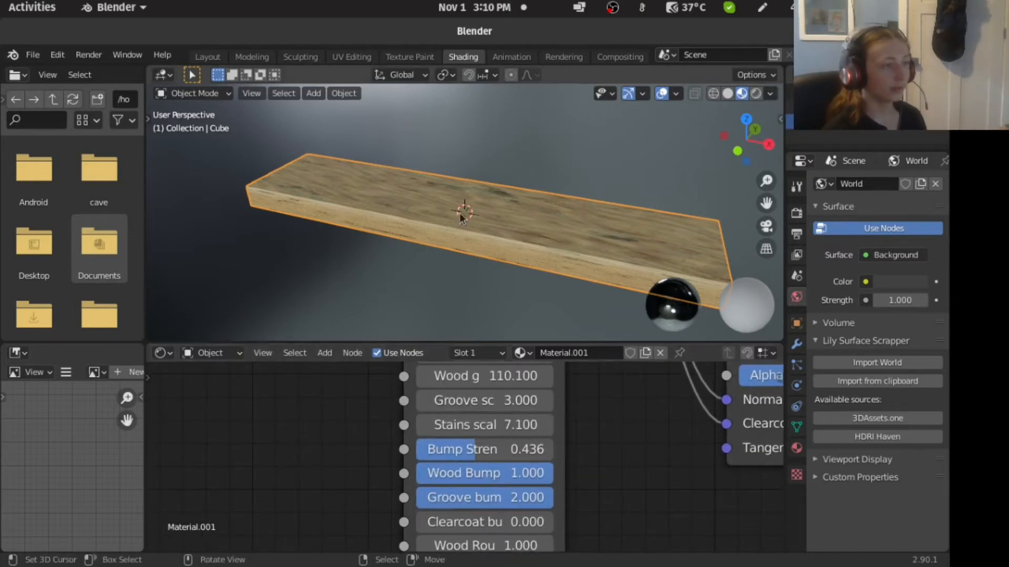
Inspect the plank's surface up close and reduce the node group's Stains to 0.200.
middle_click_drag(462, 210, 440, 144)
scroll(452, 279, "up", 3)
scroll(403, 188, "up", 3)
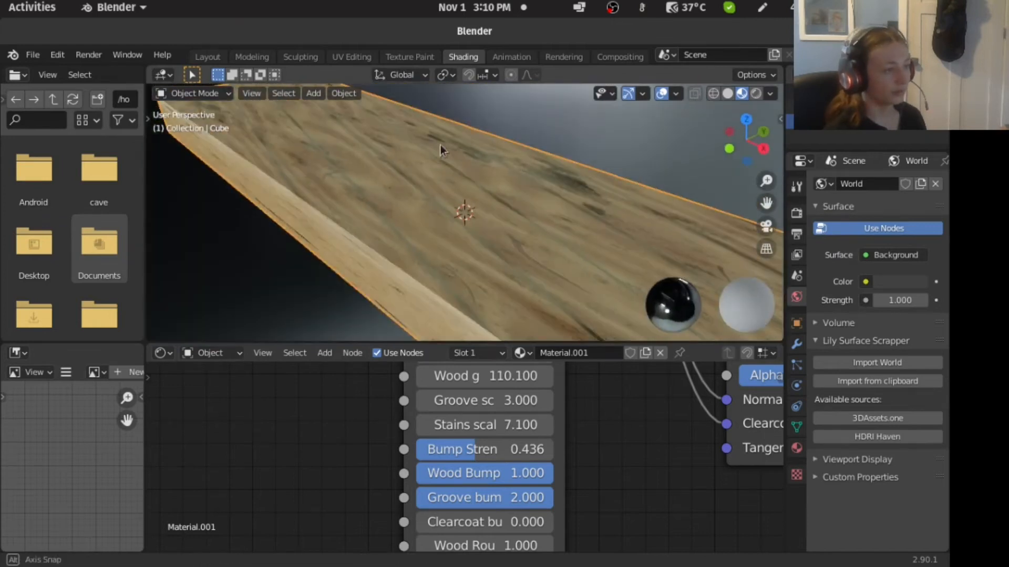
middle_click_drag(460, 229, 482, 284)
scroll(485, 467, "down", 2)
middle_click_drag(483, 468, 486, 475)
middle_click_drag(477, 395, 474, 458)
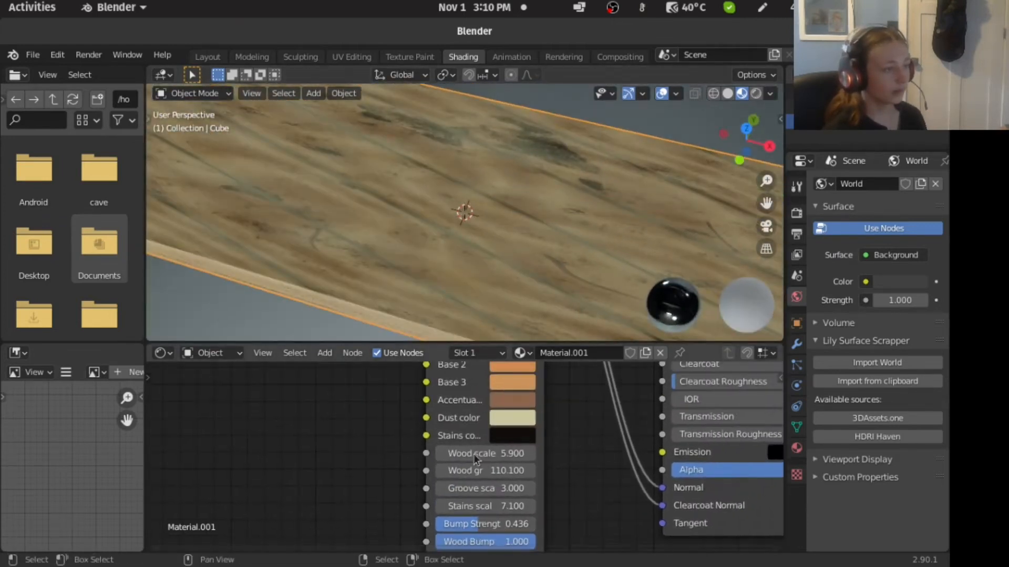
scroll(475, 451, "down", 1)
middle_click_drag(465, 384, 468, 459)
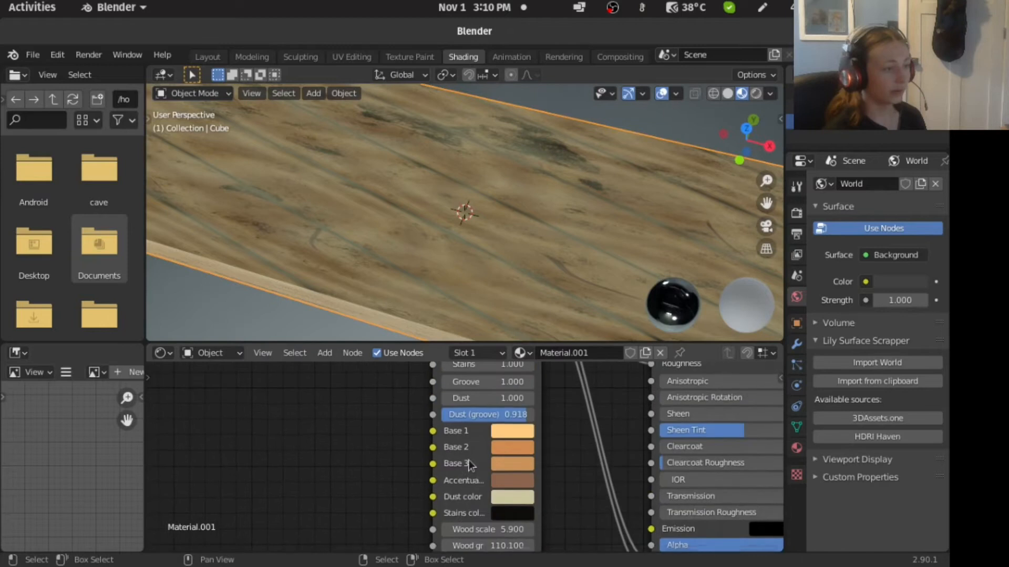
middle_click_drag(458, 367, 465, 418)
left_click(455, 413)
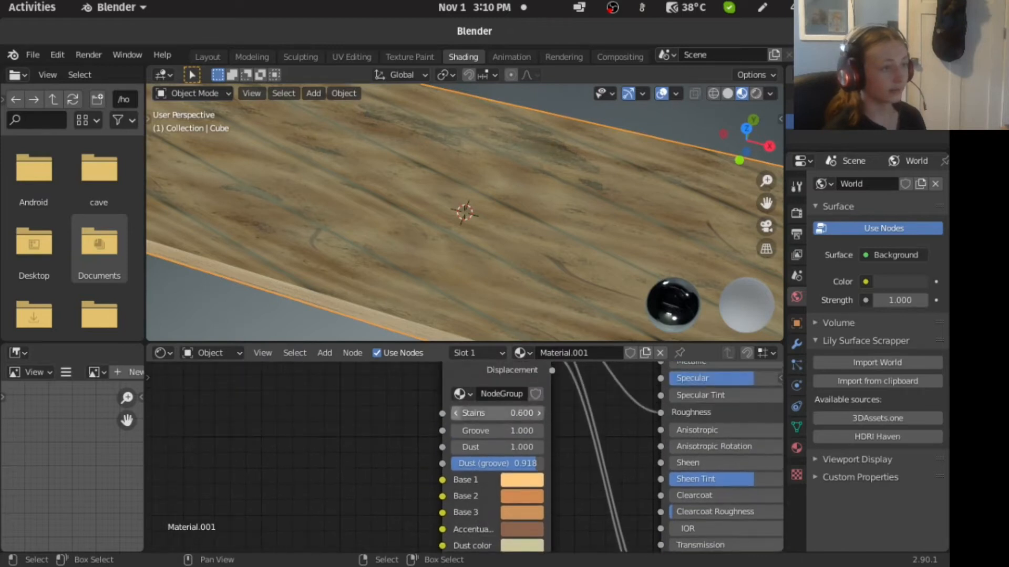
left_click(455, 413)
left_click(455, 413)
left_click(455, 413)
left_click(455, 413)
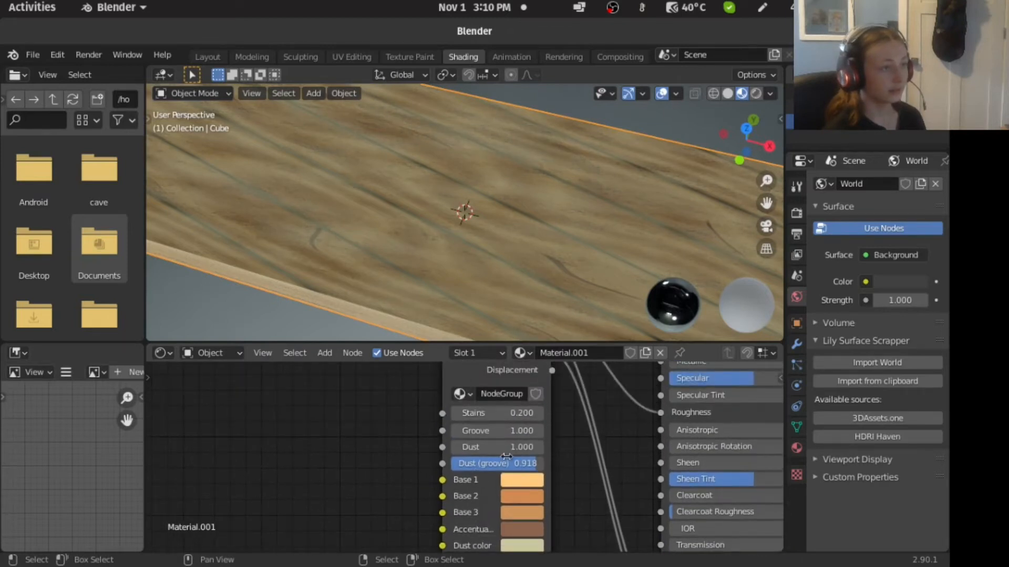
Reduce the wood node group's Dust value to 0.100.
left_click(456, 447)
left_click(456, 446)
left_click(456, 447)
left_click(456, 446)
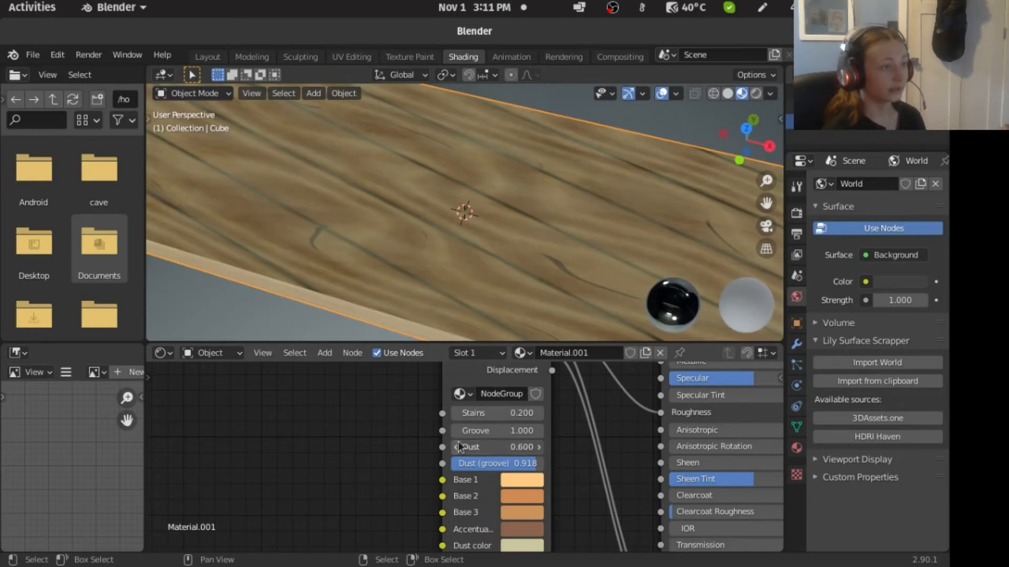
left_click(458, 446)
left_click(457, 445)
left_click(457, 446)
left_click(457, 446)
left_click(457, 445)
Set Stains to 0.100 and try out the Groove slider, leaving Groove at 1.000.
scroll(480, 335, "down", 3)
middle_click_drag(415, 276, 447, 321)
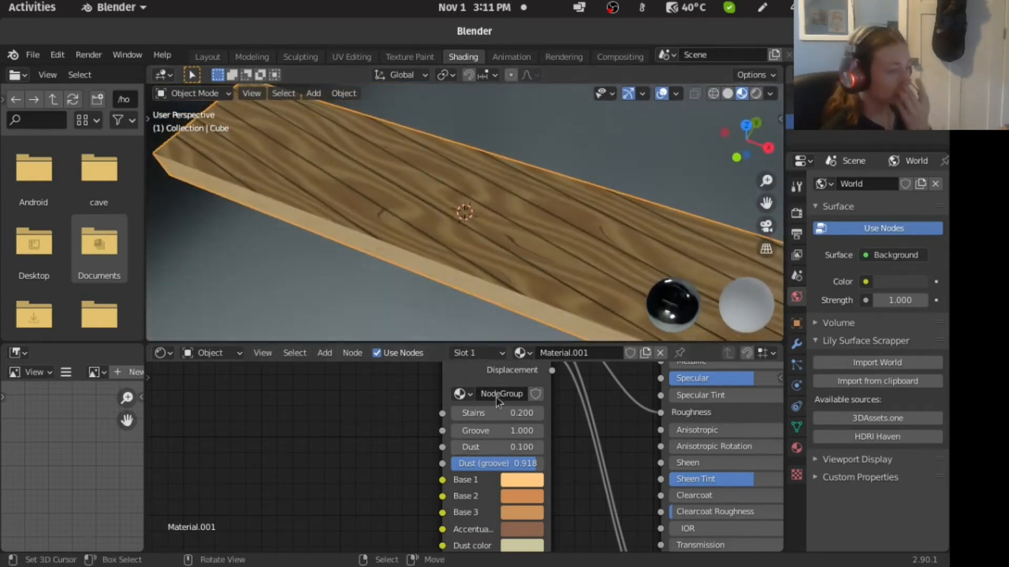
middle_click_drag(498, 409, 479, 457)
scroll(467, 462, "up", 2)
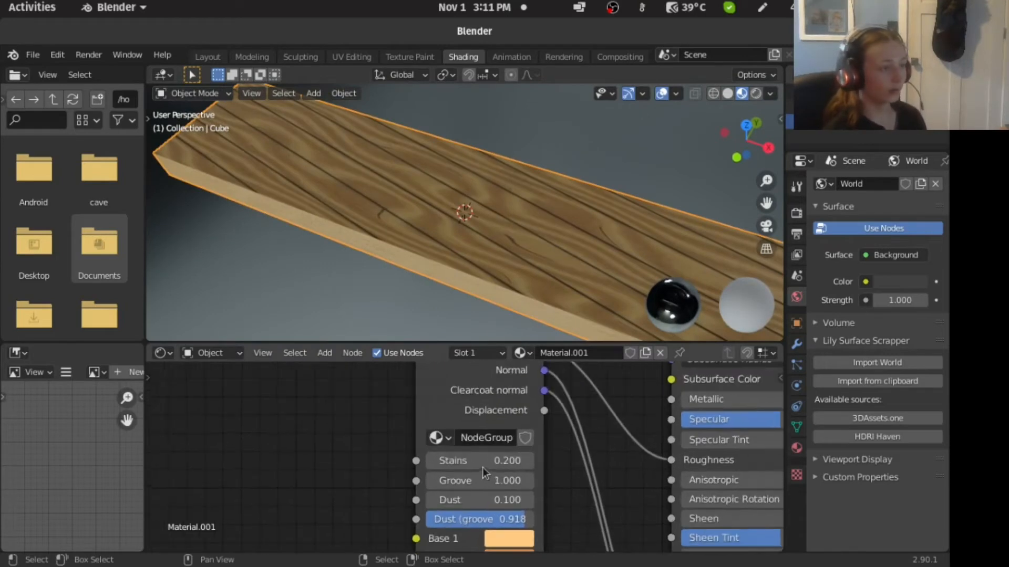
left_click_drag(475, 465, 458, 466)
left_click(531, 460)
left_click(531, 460)
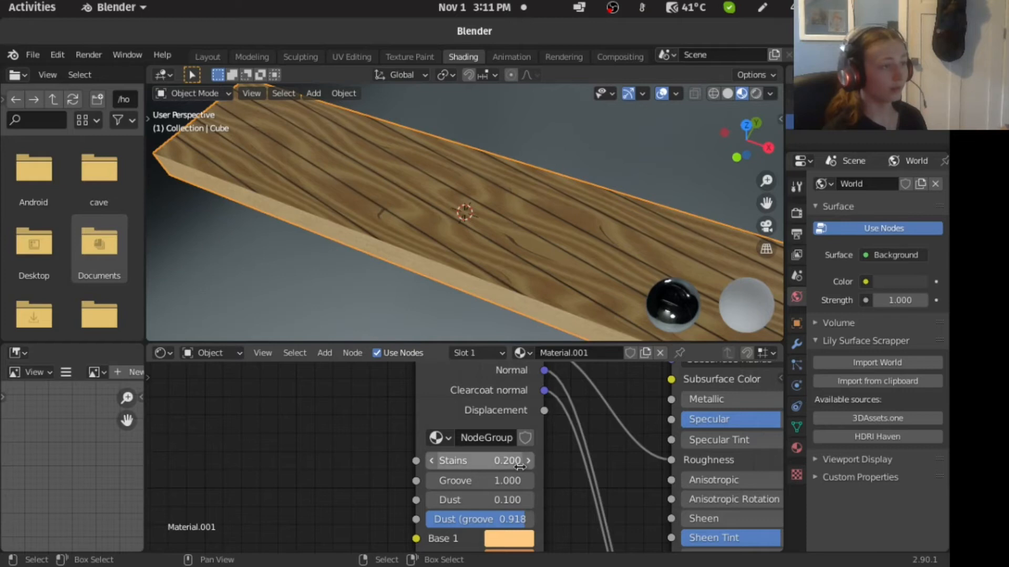
left_click(432, 461)
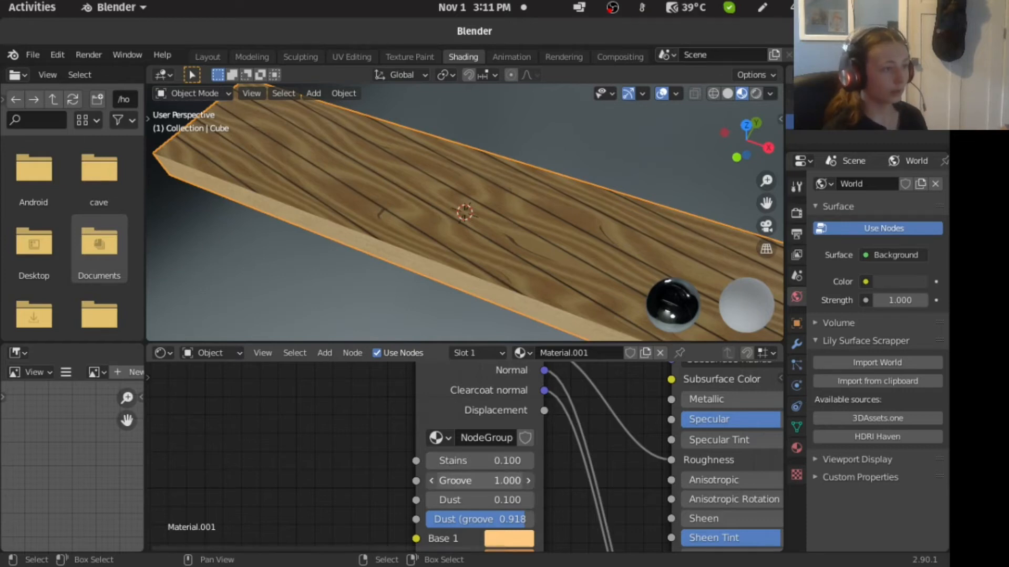
left_click_drag(479, 481, 504, 482)
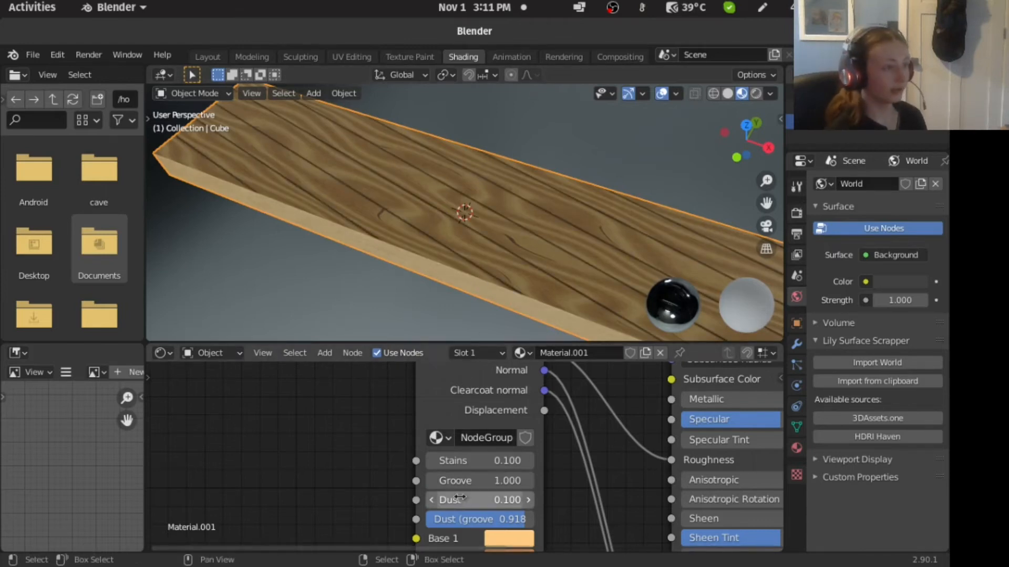
Try out different Dust amounts on the plank and set Dust to 0.200.
left_click_drag(460, 498, 469, 497)
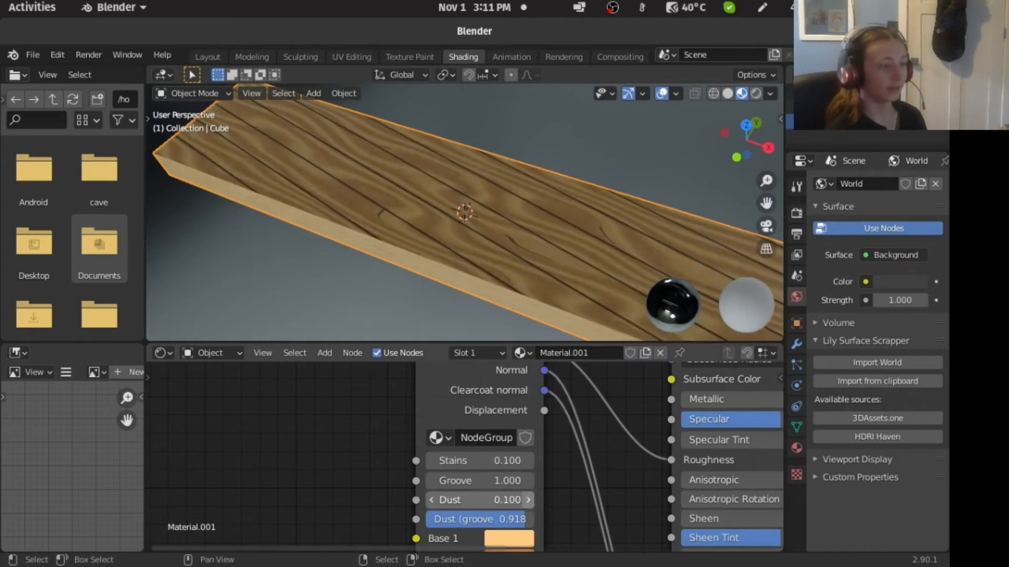
left_click(526, 498)
left_click(428, 503)
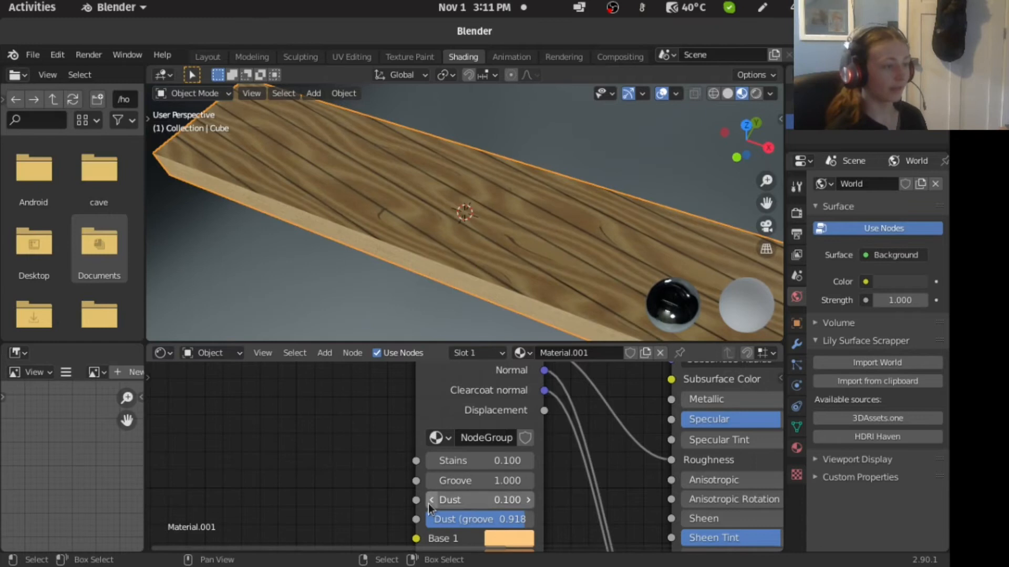
left_click(532, 499)
scroll(526, 333, "down", 3)
middle_click_drag(561, 515, 561, 496)
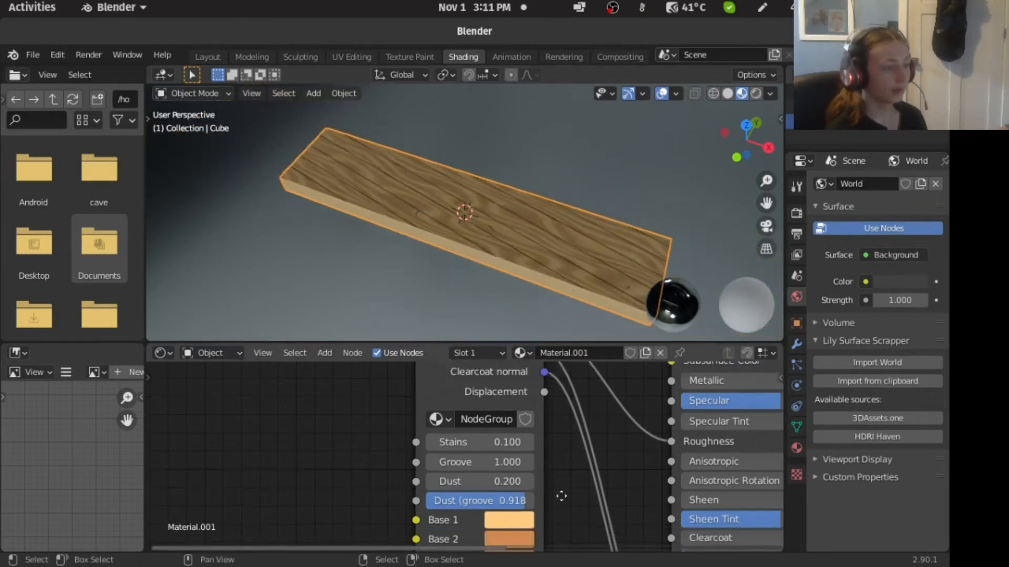
scroll(561, 496, "up", 2)
scroll(532, 217, "up", 3)
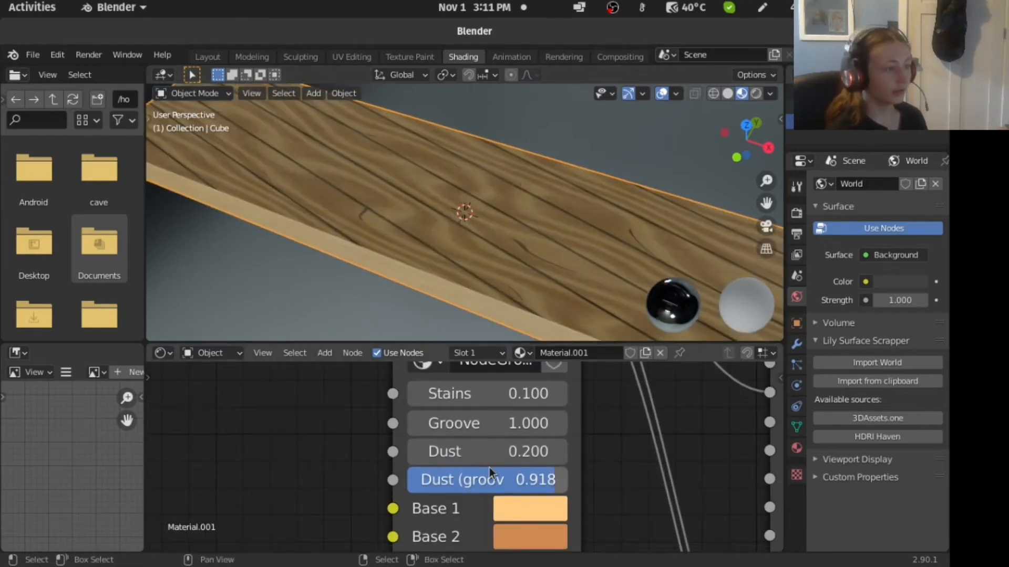
Raise both Dust and Dust (groove) to 1.000 to inspect their effect on the plank's grooves.
mouse_move(482, 466)
left_mouse_down()
mouse_move(641, 457)
mouse_move(477, 499)
mouse_move(525, 490)
left_mouse_up()
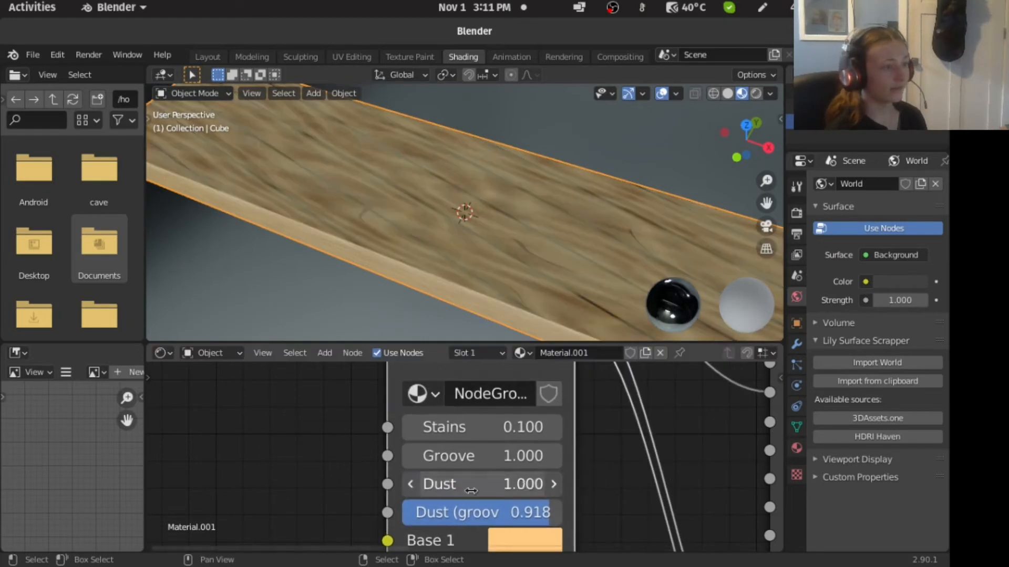
mouse_move(447, 517)
left_mouse_down()
mouse_move(333, 517)
mouse_move(465, 517)
mouse_move(307, 515)
mouse_move(468, 516)
left_mouse_up()
scroll(312, 238, "up", 5)
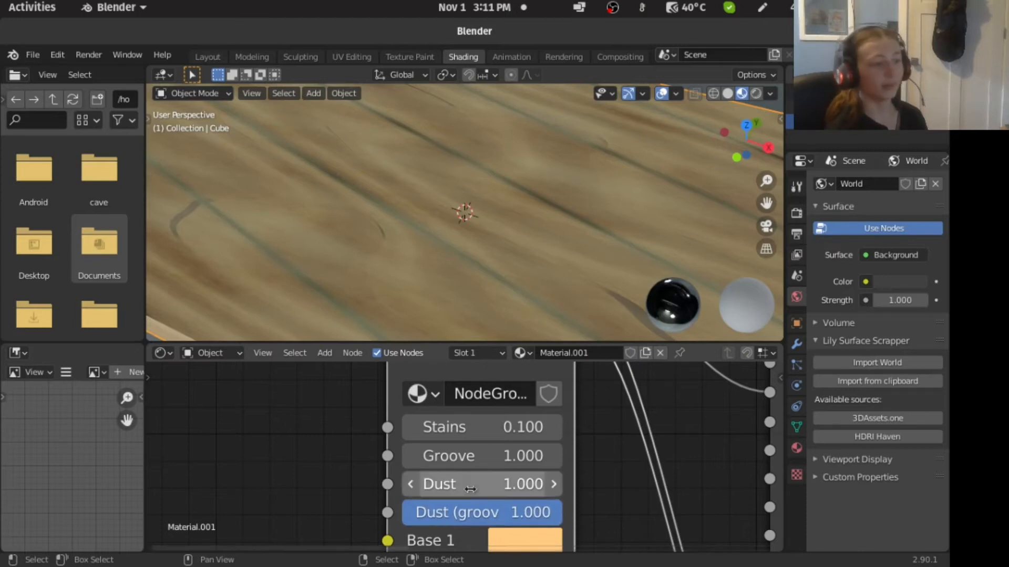
Bring Dust back down to 0.200 and set Dust (groove) to 0.700.
left_click_drag(520, 484, 357, 484)
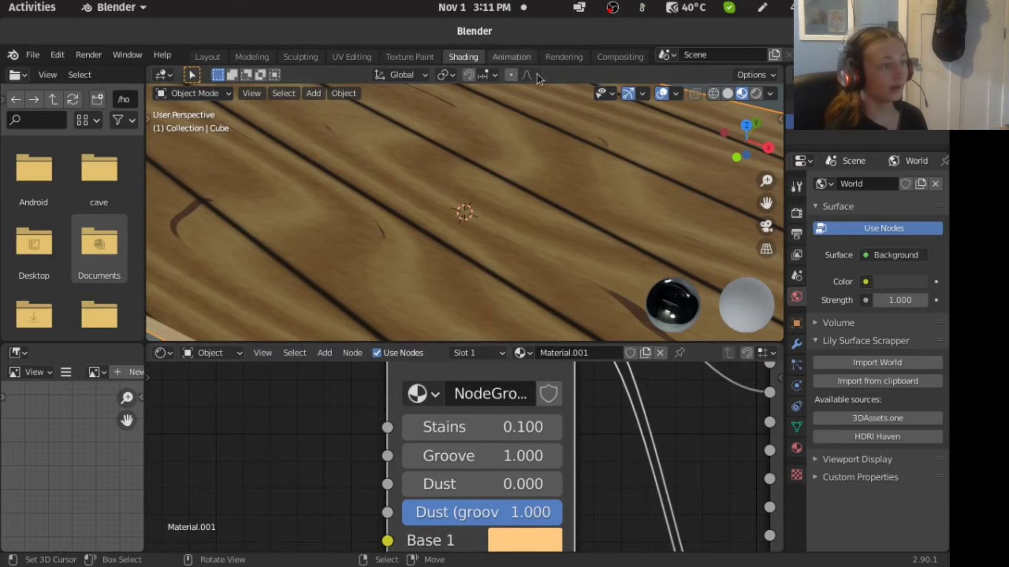
scroll(540, 219, "down", 6)
left_click(552, 484)
left_click(554, 484)
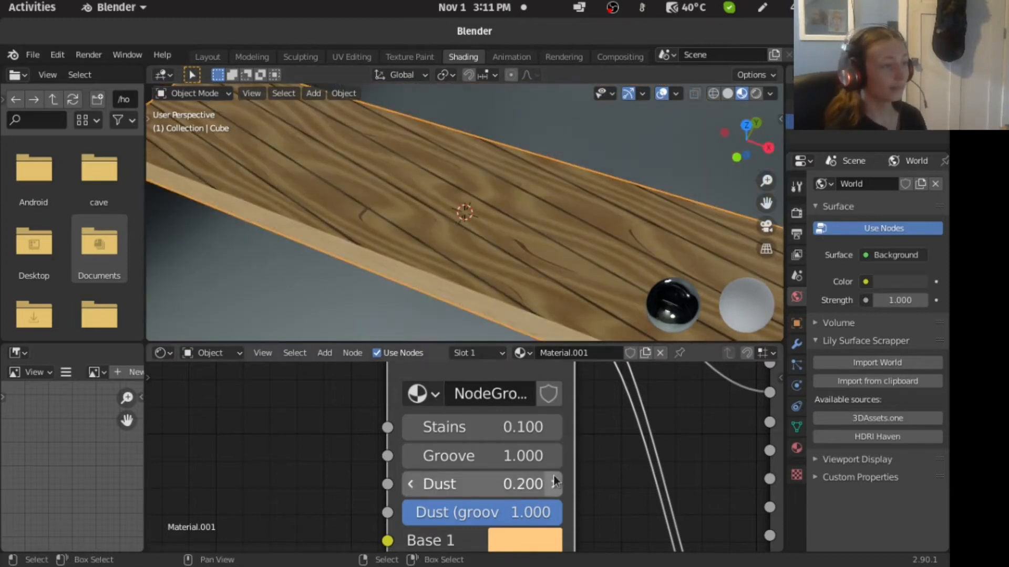
scroll(558, 491, "down", 2)
left_click_drag(519, 464, 517, 464)
Darken the Base 1 colour to a medium brown and the Base 2 colour to a dark brown.
middle_click_drag(567, 417, 546, 474)
left_click(515, 402)
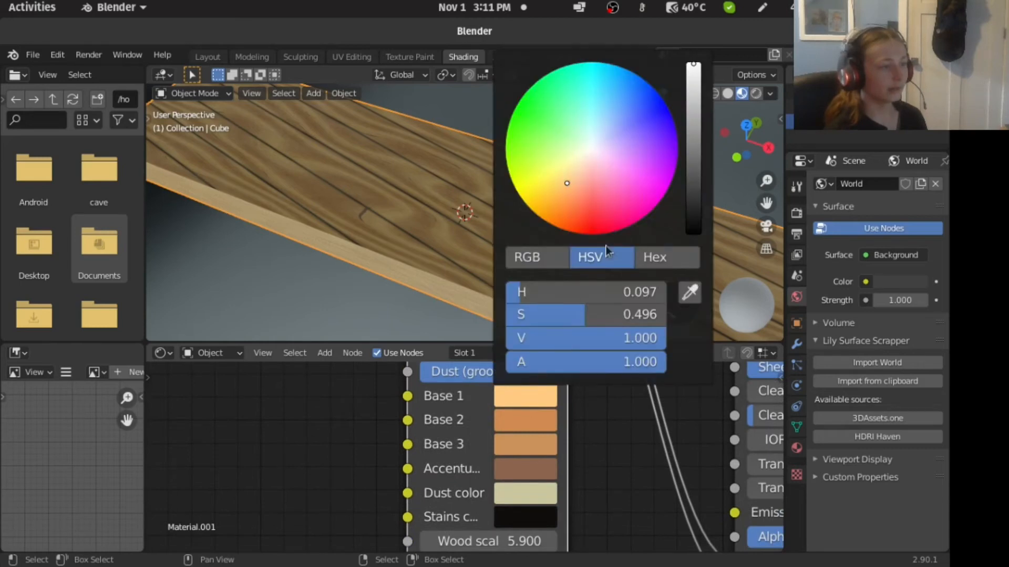
left_click_drag(701, 202, 620, 208)
left_click(512, 422)
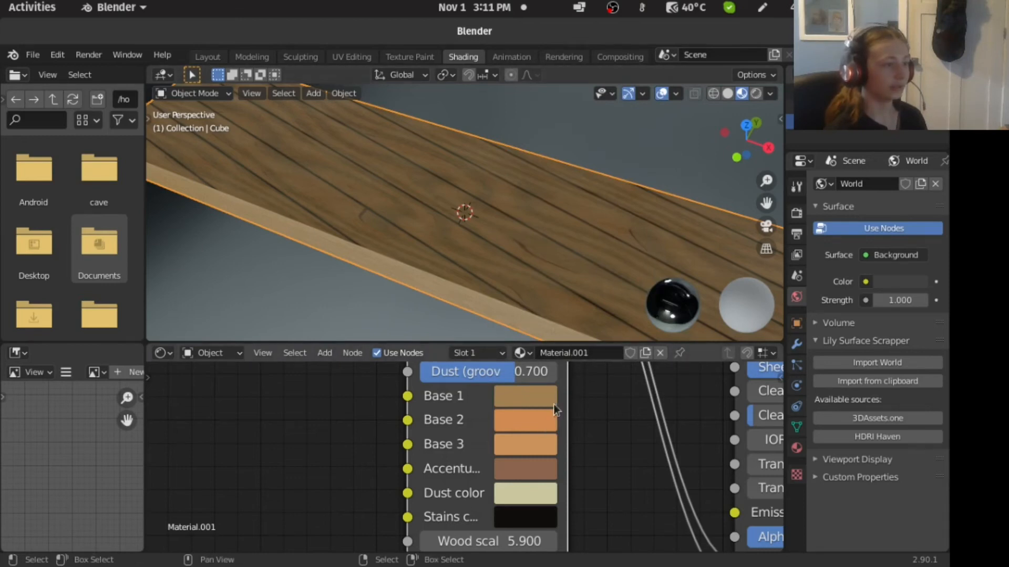
left_click(529, 424)
left_click_drag(693, 119, 693, 181)
Set the Wood scale to 5.700 and the Wood grain scale to 108.800.
middle_click_drag(599, 545, 578, 431)
scroll(556, 494, "down", 3)
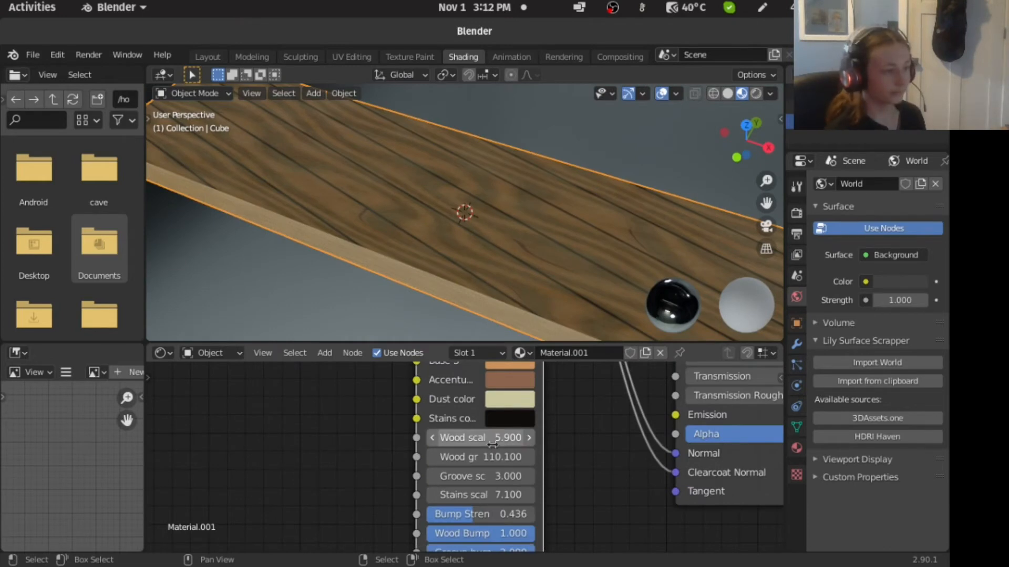
left_click_drag(484, 438, 531, 457)
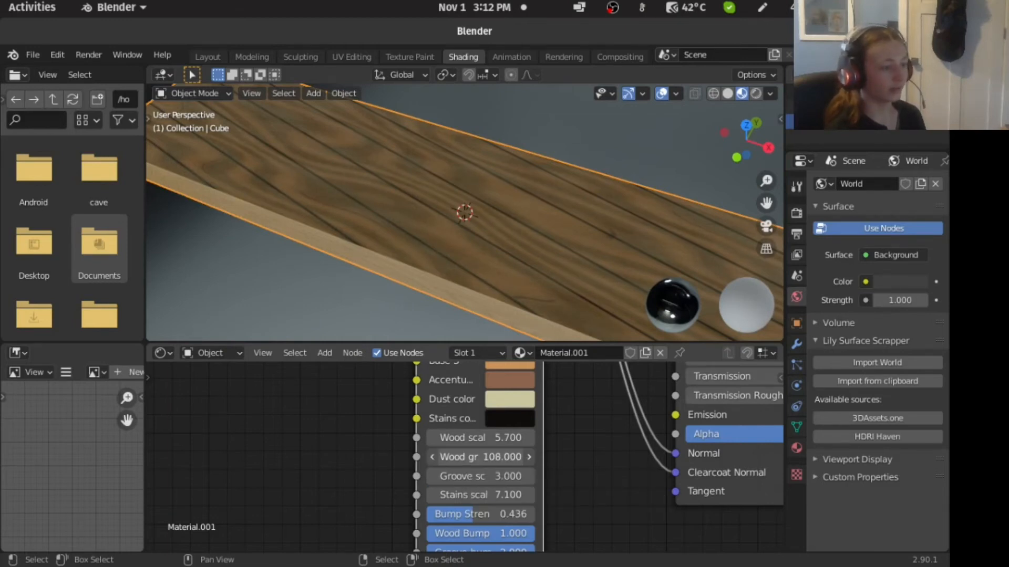
scroll(431, 286, "up", 5)
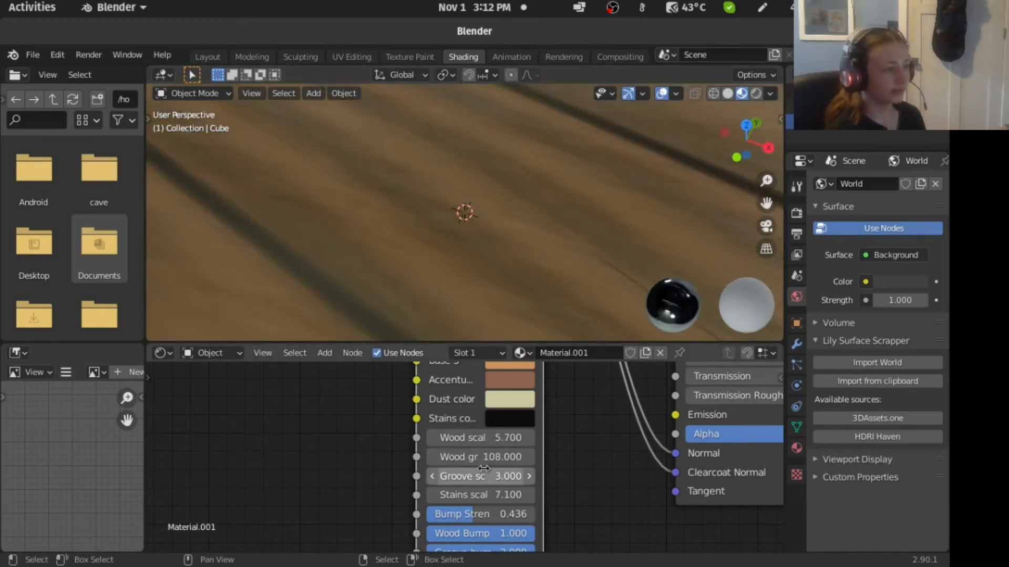
left_click_drag(483, 459, 488, 459)
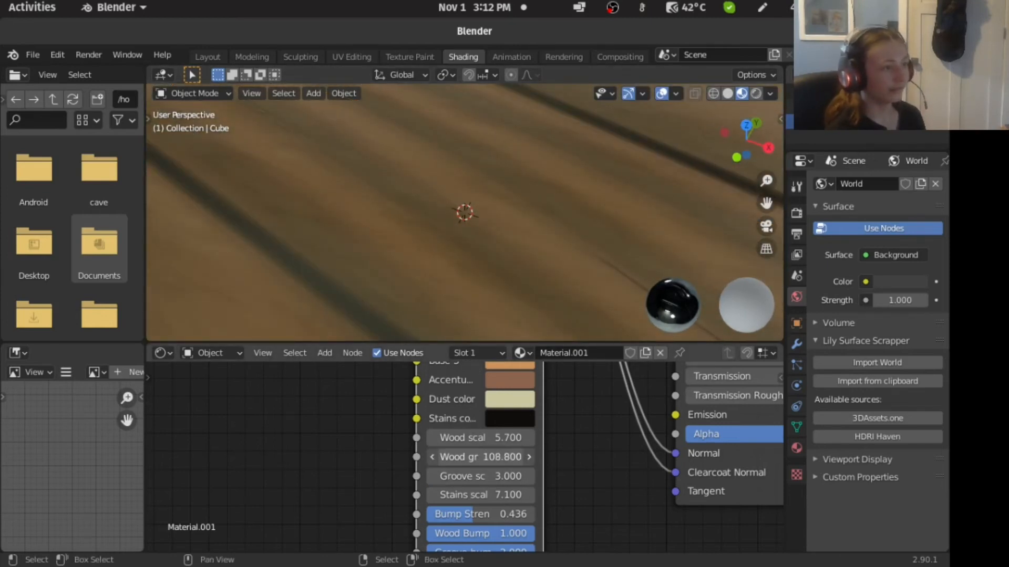
Set the Groove scale to 3.300 and the Stains scale to 5.200.
scroll(388, 222, "down", 6)
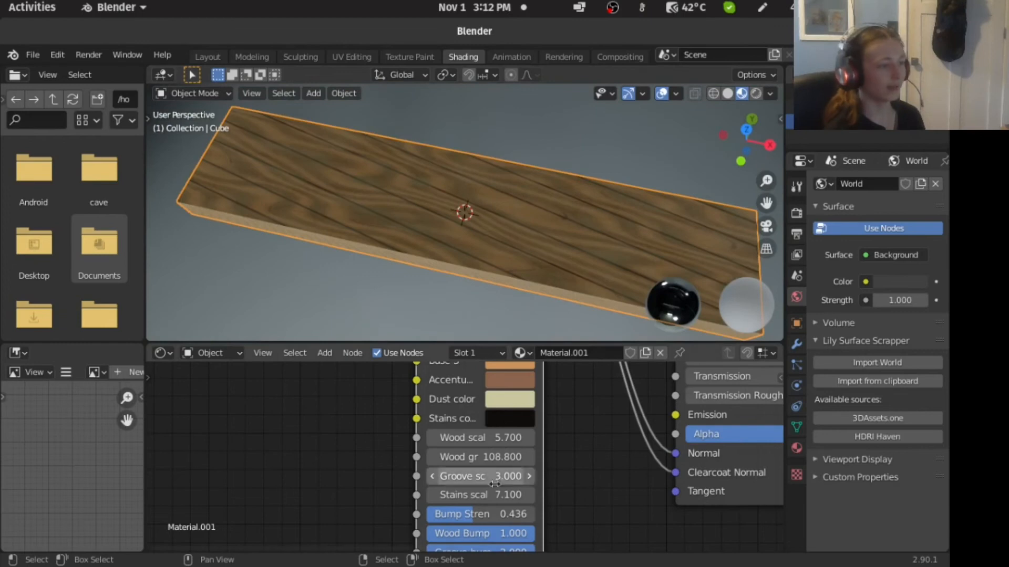
mouse_move(494, 478)
left_mouse_down()
mouse_move(525, 478)
mouse_move(478, 476)
mouse_move(521, 476)
mouse_move(491, 496)
left_mouse_up()
Increase the Stains amount to bring out dark patches on the plank.
middle_click_drag(476, 469, 455, 565)
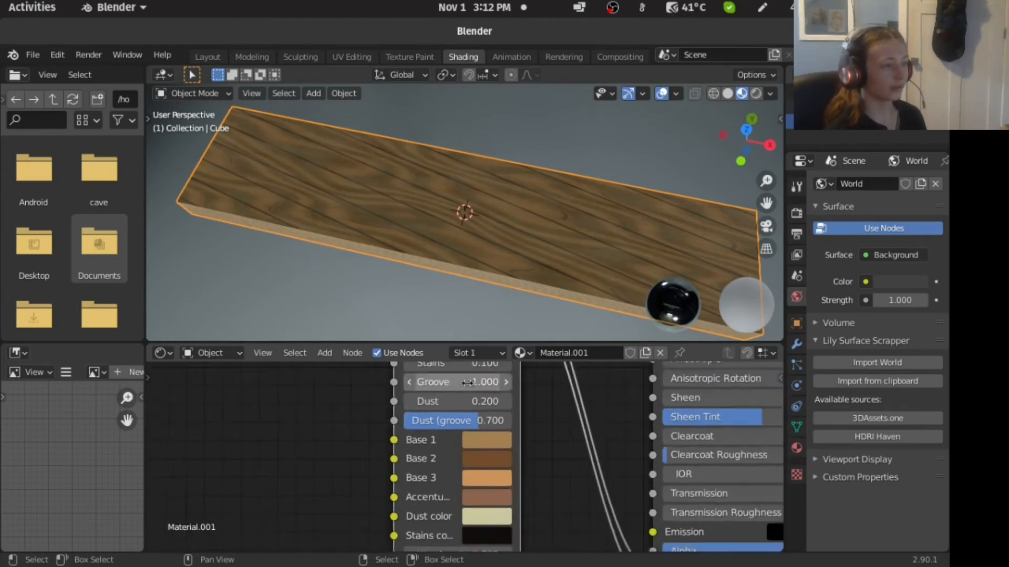
scroll(457, 391, "down", 1)
left_click_drag(459, 376, 475, 376)
middle_click_drag(440, 504, 442, 439)
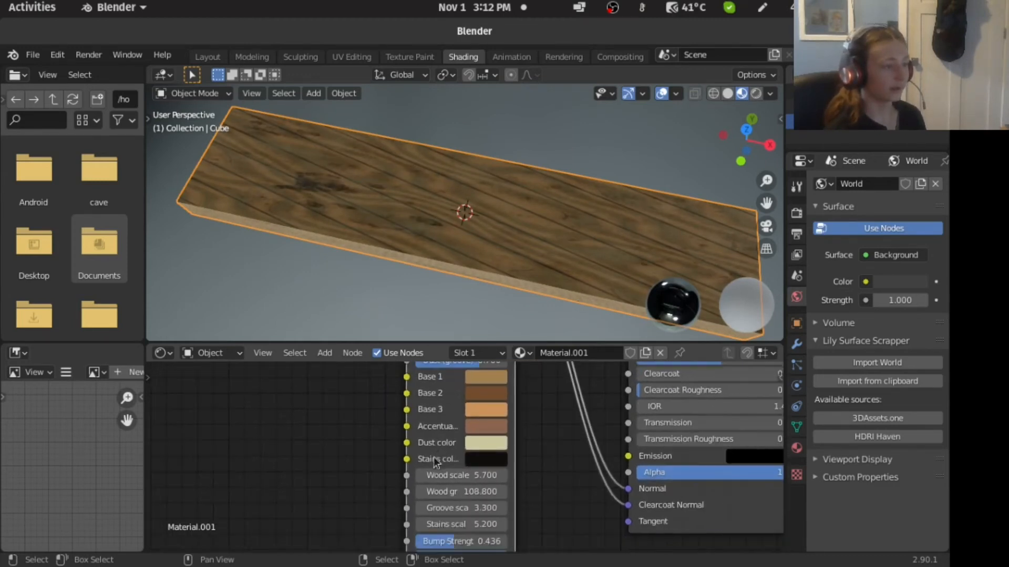
Set the wood node group's Stains scale to 6.300 and its Stains amount to 0.2.
left_click_drag(448, 525, 426, 525)
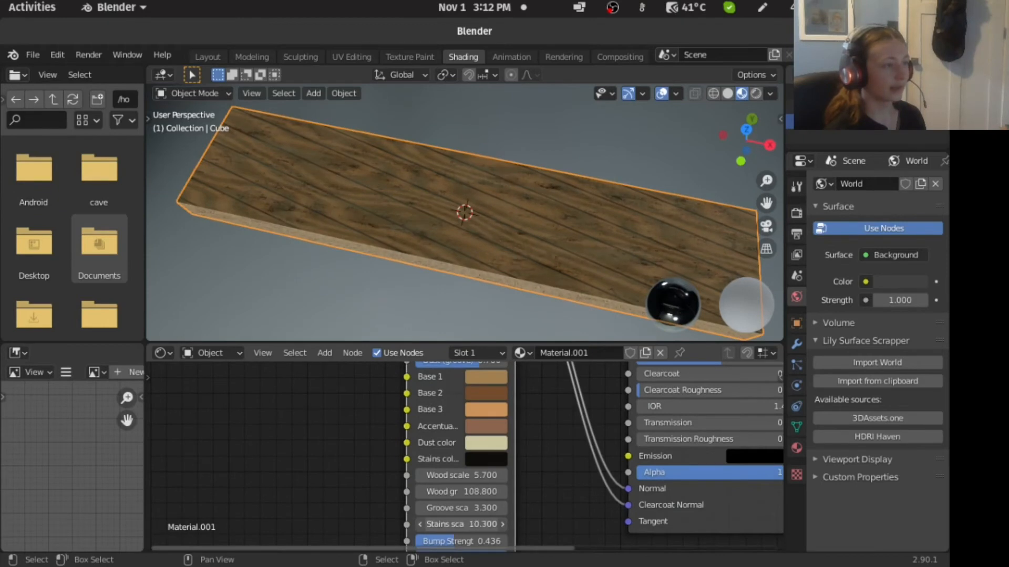
left_click_drag(427, 524, 474, 524)
middle_click_drag(474, 458, 473, 556)
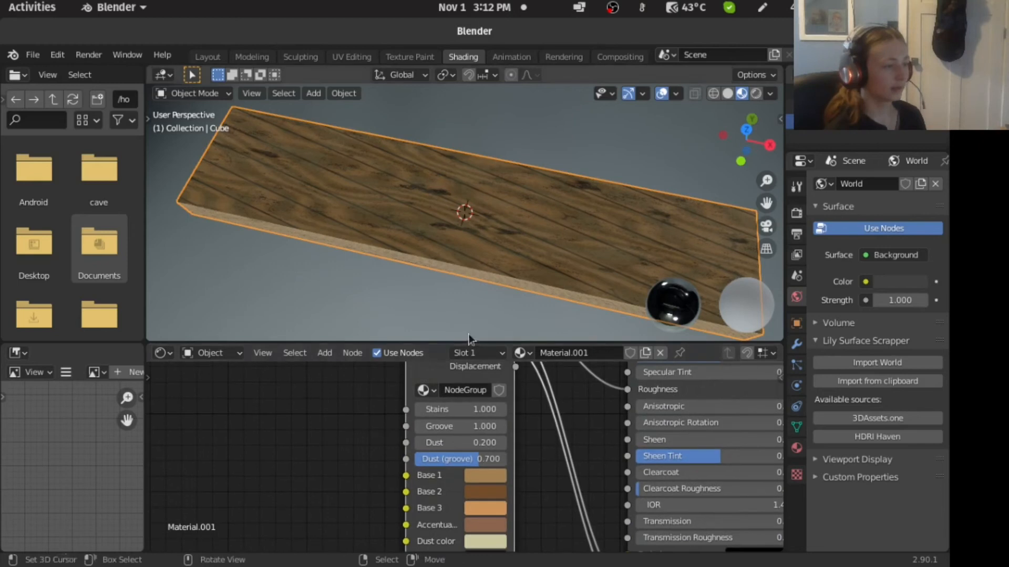
left_click(439, 408)
type("0")
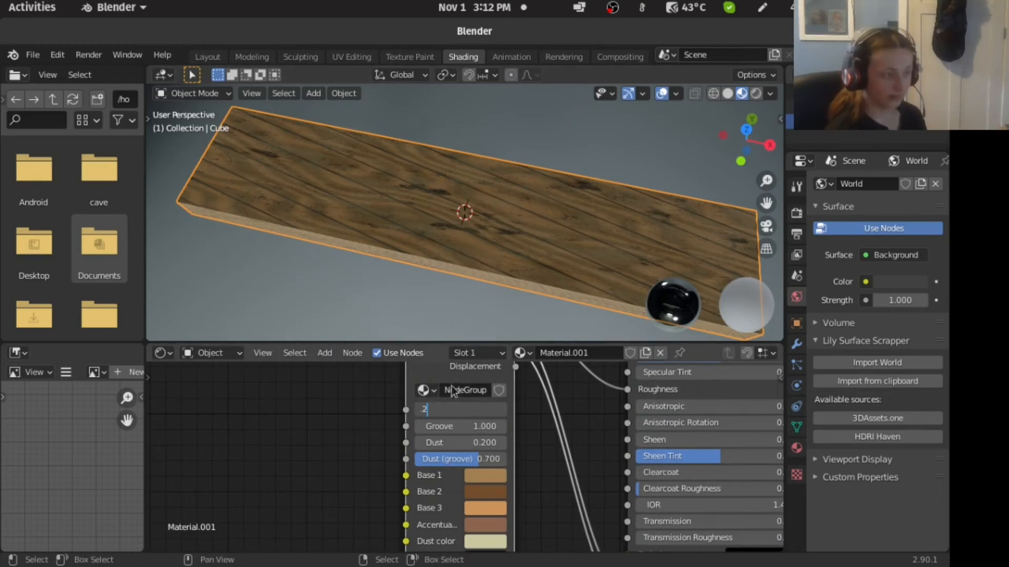
key("Return")
Set the wood node group's Bump Strength to 0.708, judging the effect on a close-up of the plank's surface.
scroll(290, 469, "down", 2)
middle_click_drag(291, 468, 301, 384)
scroll(301, 384, "up", 2)
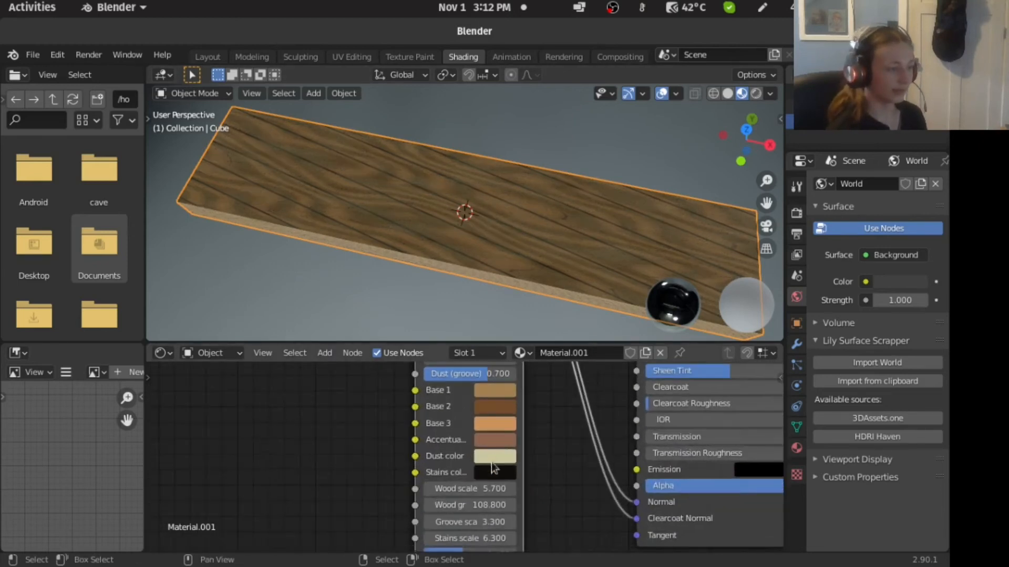
middle_click_drag(491, 462, 479, 417)
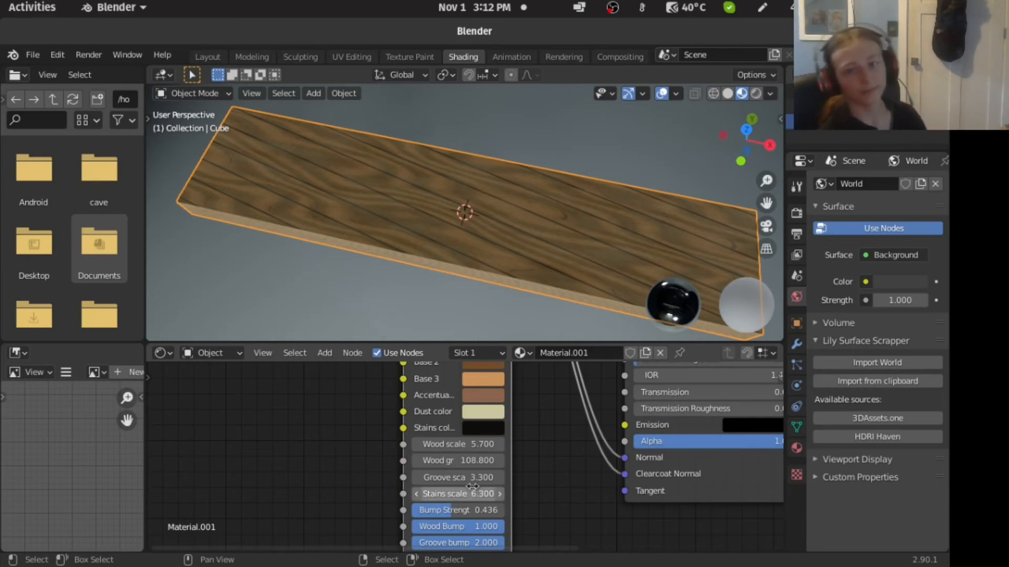
middle_click_drag(476, 511, 478, 468)
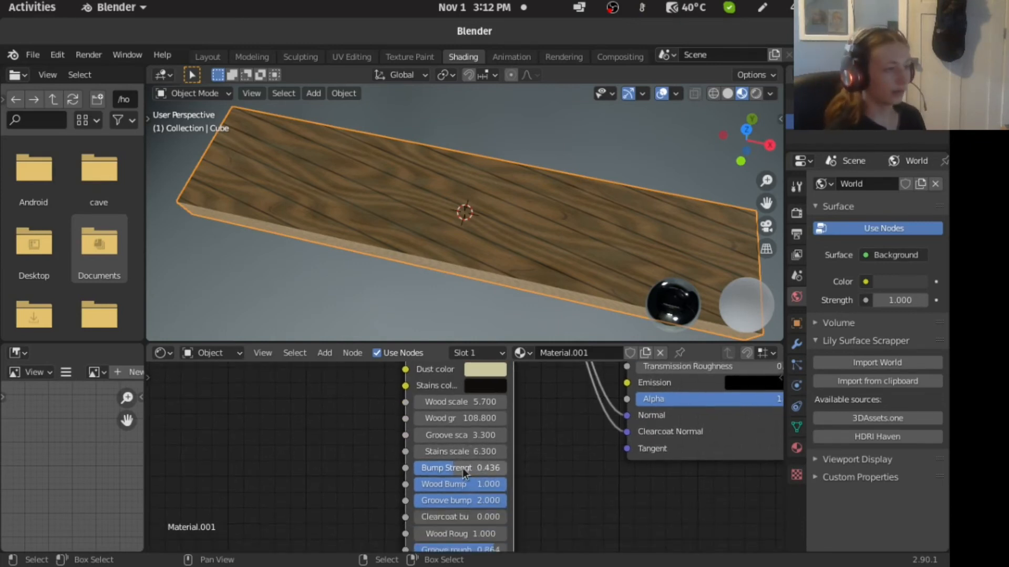
left_click_drag(463, 469, 517, 469)
scroll(392, 247, "up", 7)
middle_click_drag(361, 196, 377, 137)
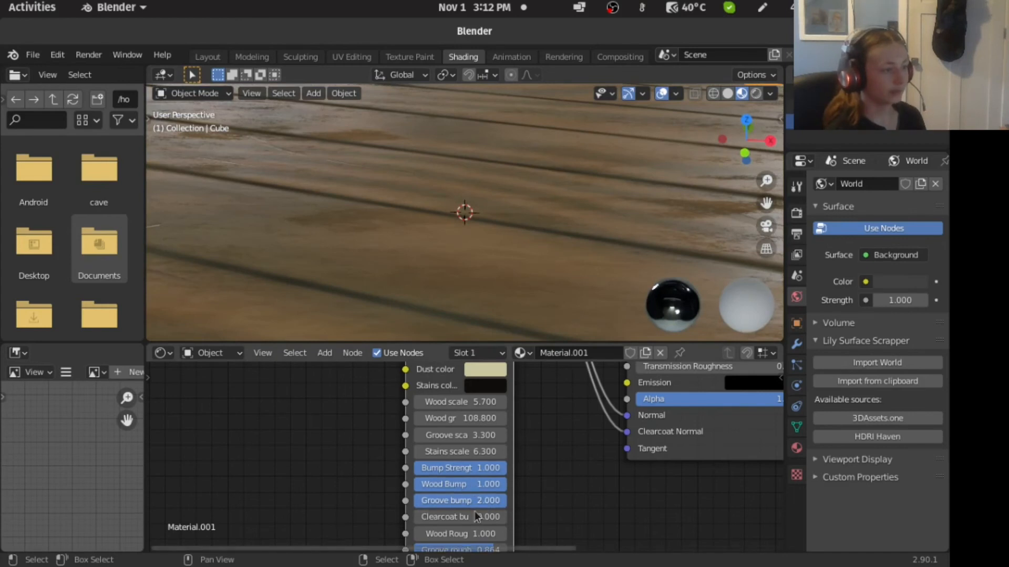
mouse_move(417, 468)
left_mouse_down()
mouse_move(505, 468)
mouse_move(416, 468)
left_mouse_up()
left_click_drag(480, 468, 477, 468)
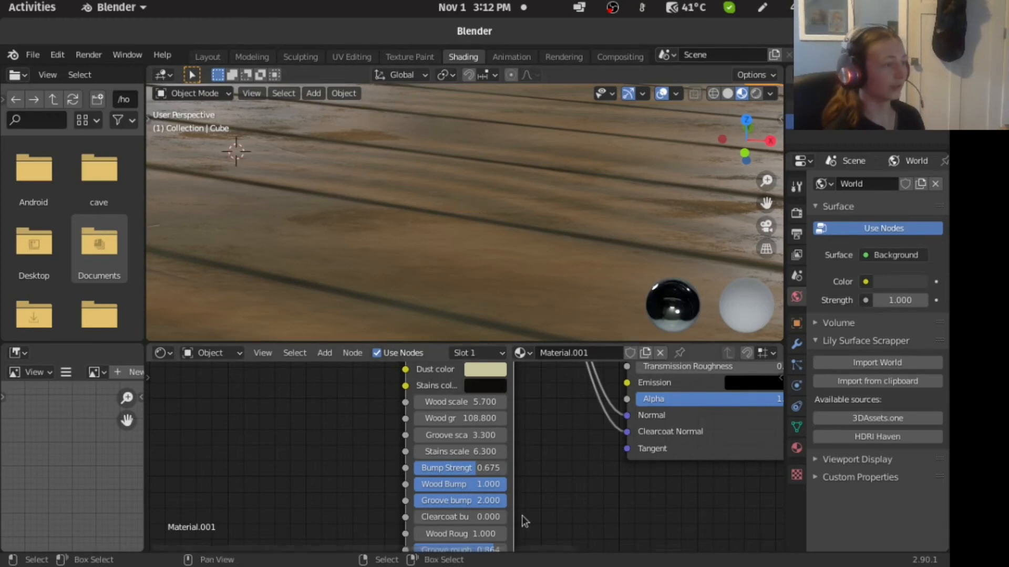
left_click_drag(506, 468, 477, 468)
scroll(500, 315, "down", 3)
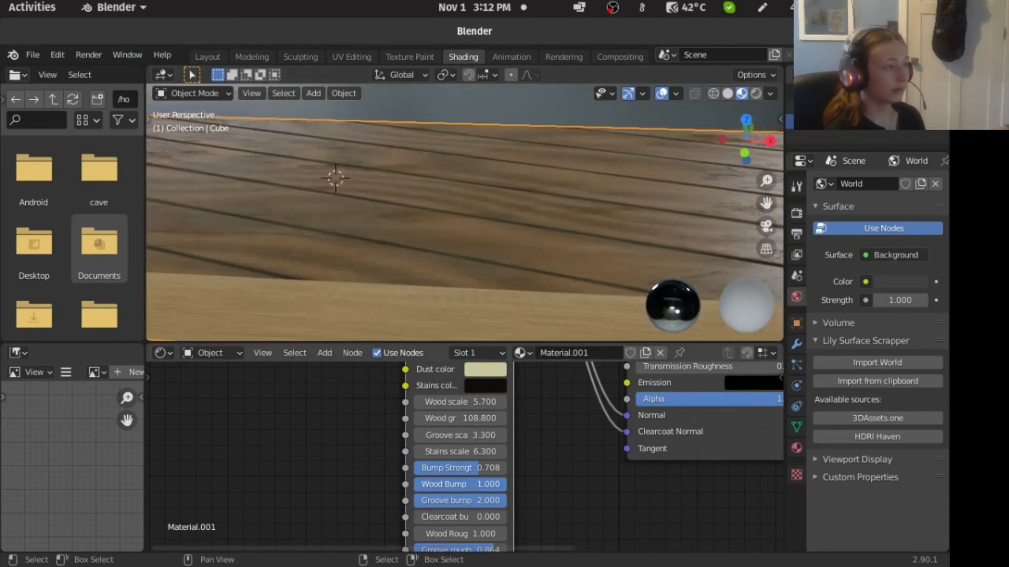
Reduce the Wood Bump to 0.608, comparing weaker and full strength on a close-up of the grain.
left_click_drag(482, 484, 463, 484)
scroll(365, 287, "up", 4)
middle_click_drag(365, 286, 335, 275)
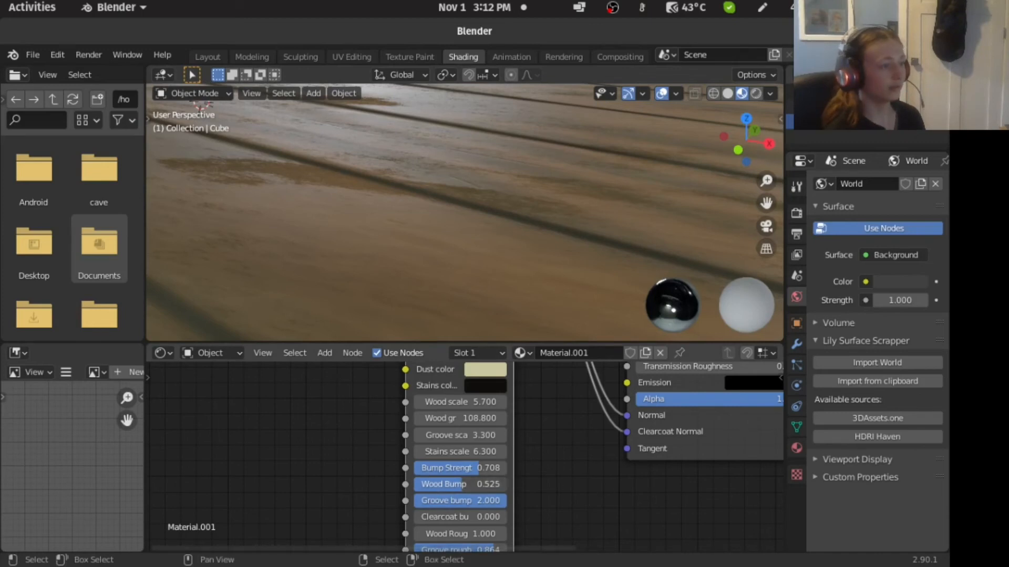
left_click_drag(505, 485, 415, 484)
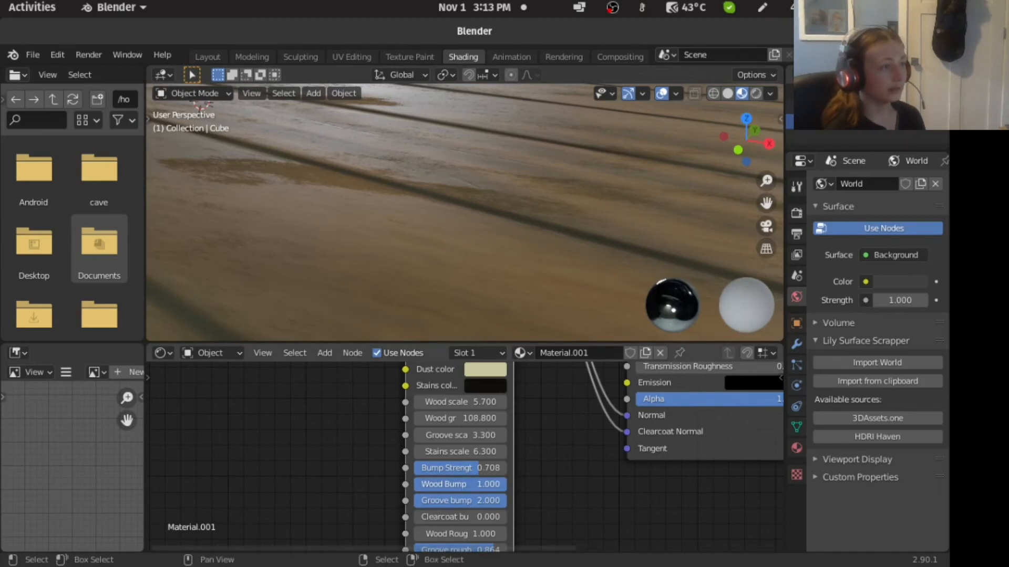
mouse_move(506, 485)
left_mouse_down()
mouse_move(470, 484)
mouse_move(490, 497)
mouse_move(414, 496)
mouse_move(506, 497)
left_mouse_up()
Set the Groove bump to 0.808 and the Clearcoat bump to 0.063.
left_click_drag(430, 501, 416, 501)
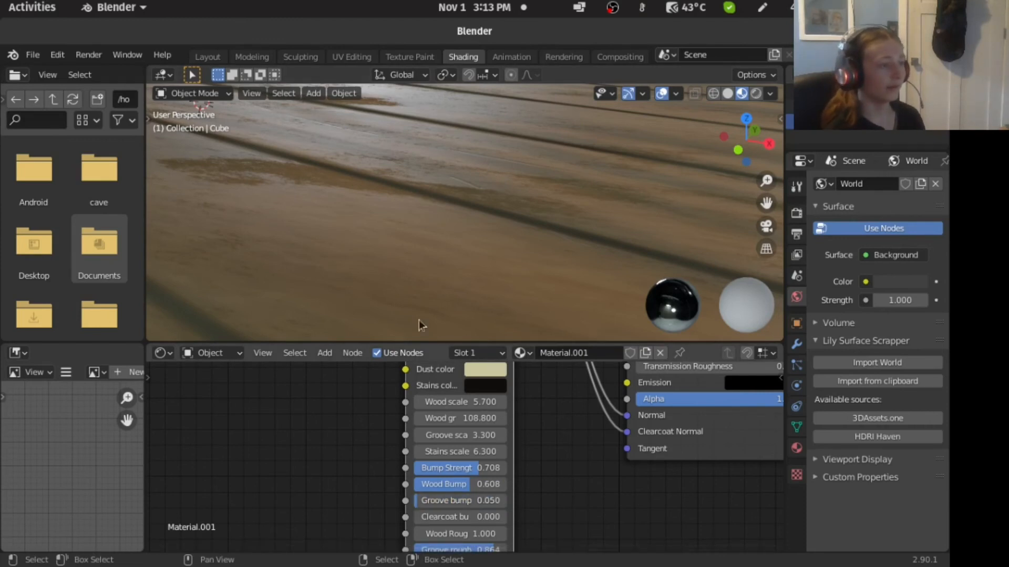
scroll(419, 321, "down", 4)
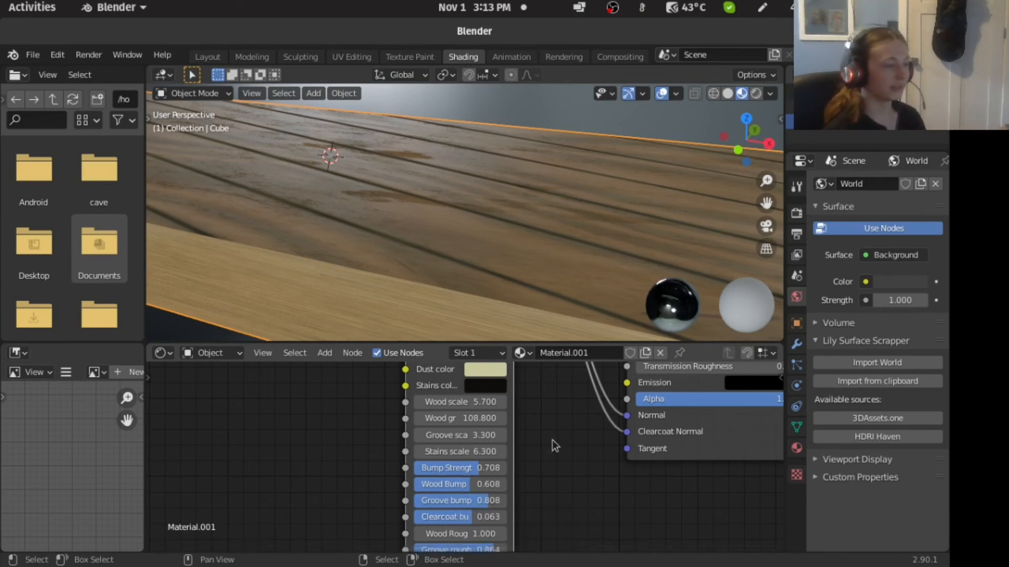
Lower the Wood roughness to 0.500 and the Groove roughness to 0.630.
scroll(577, 383, "down", 2)
scroll(523, 456, "up", 2)
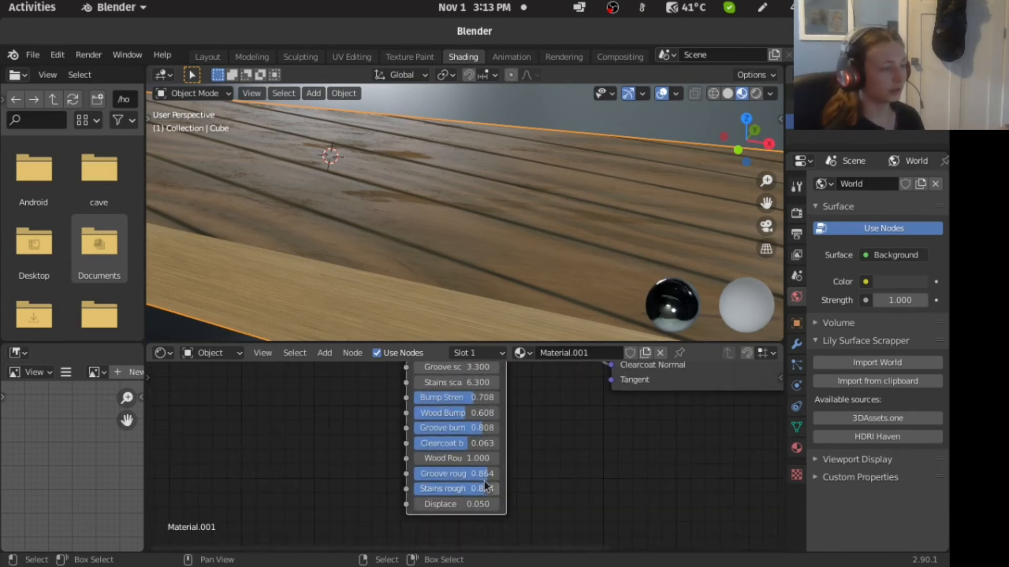
mouse_move(439, 456)
left_mouse_down()
mouse_move(415, 456)
mouse_move(467, 456)
mouse_move(414, 457)
mouse_move(450, 456)
mouse_move(427, 456)
left_mouse_up()
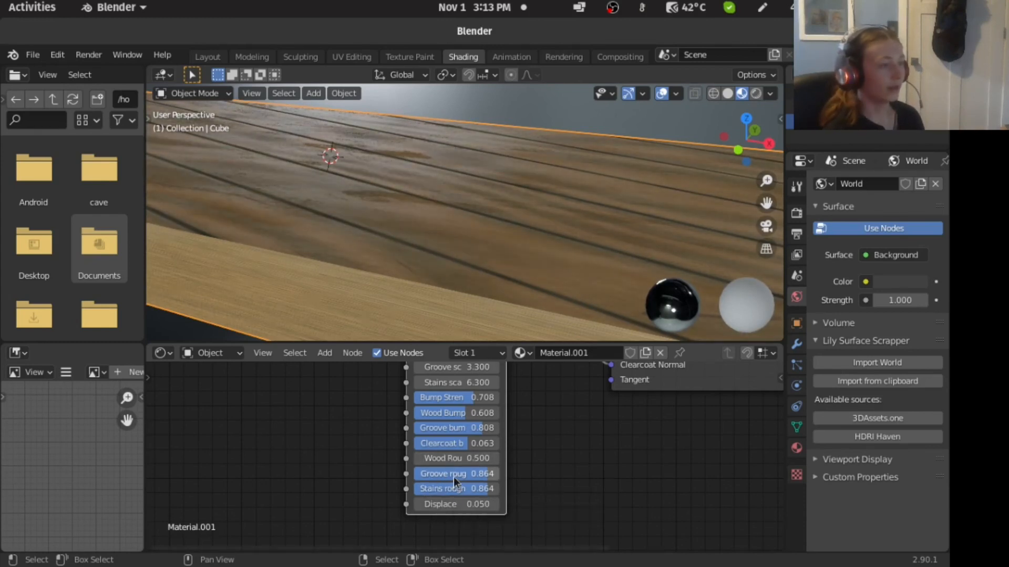
left_click_drag(453, 475, 418, 474)
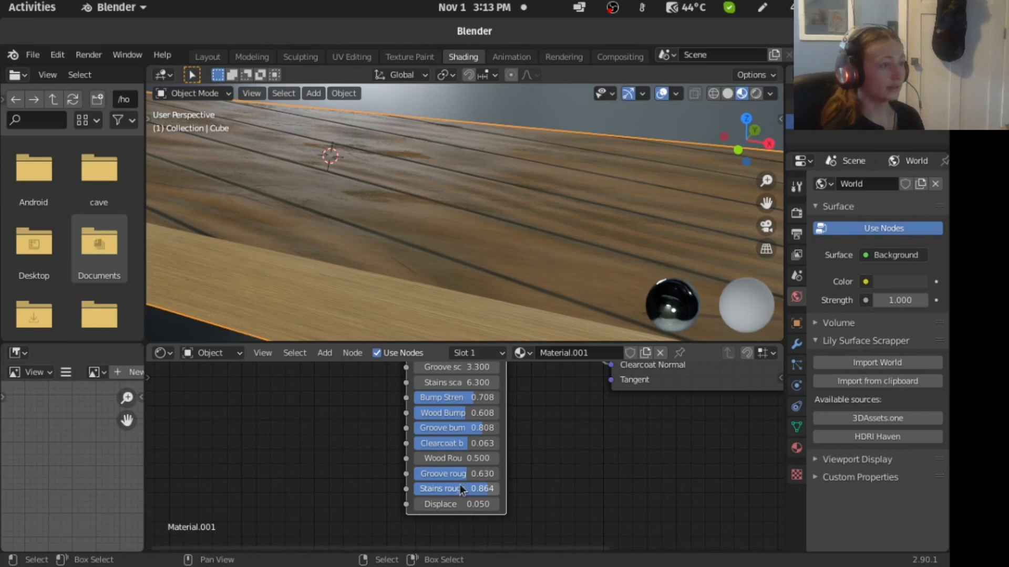
Set the Stains roughness to 0.780 on the wood node group.
left_click_drag(445, 488, 499, 489)
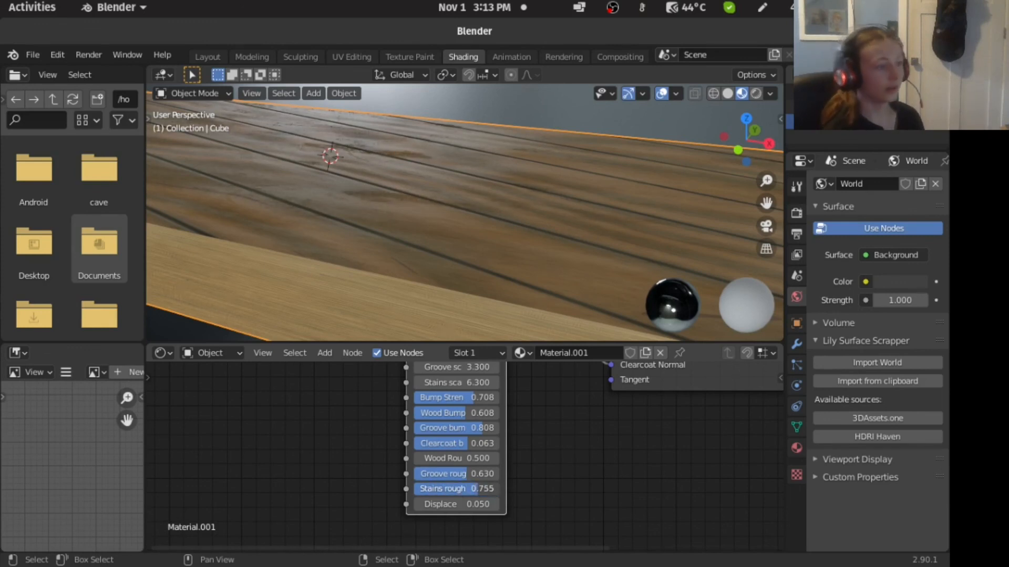
left_click_drag(482, 489, 461, 505)
Examine the whole plank from a wider, rotated angle to judge the tuned wood material.
scroll(532, 483, "down", 1)
scroll(531, 486, "down", 1)
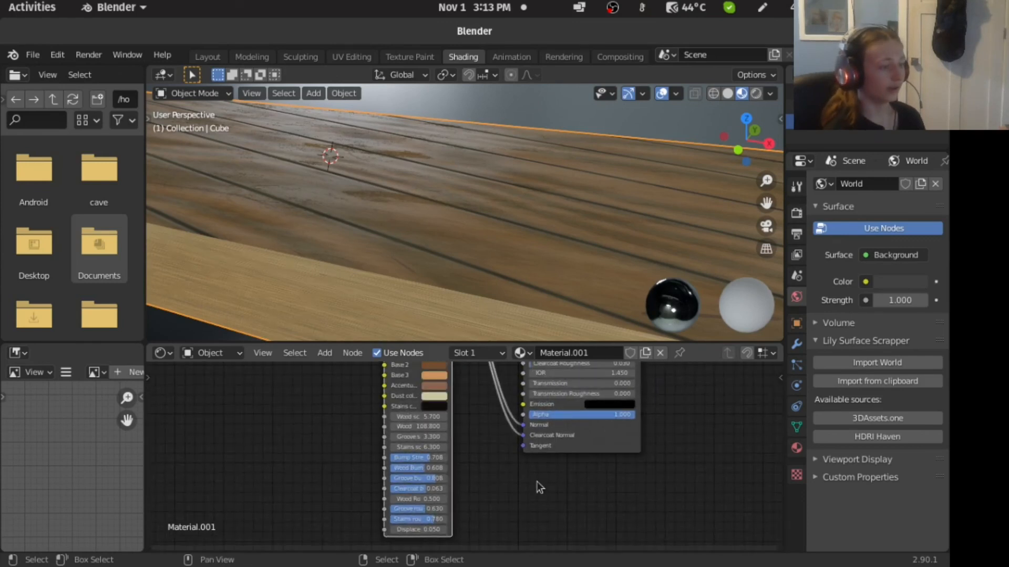
scroll(504, 473, "down", 1)
scroll(418, 431, "down", 1)
scroll(458, 251, "down", 6)
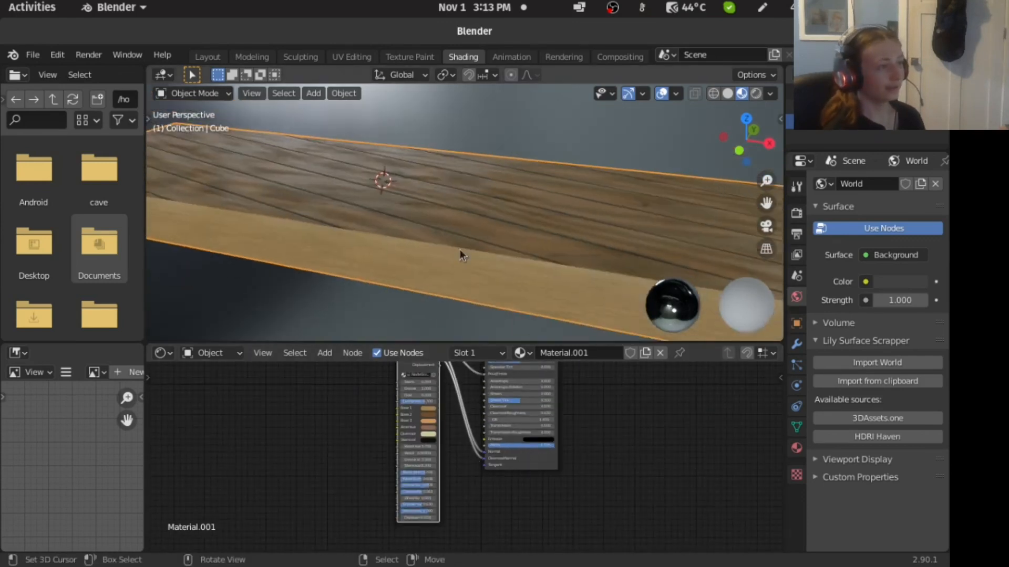
middle_click_drag(459, 251, 367, 274)
middle_click_drag(430, 208, 444, 275)
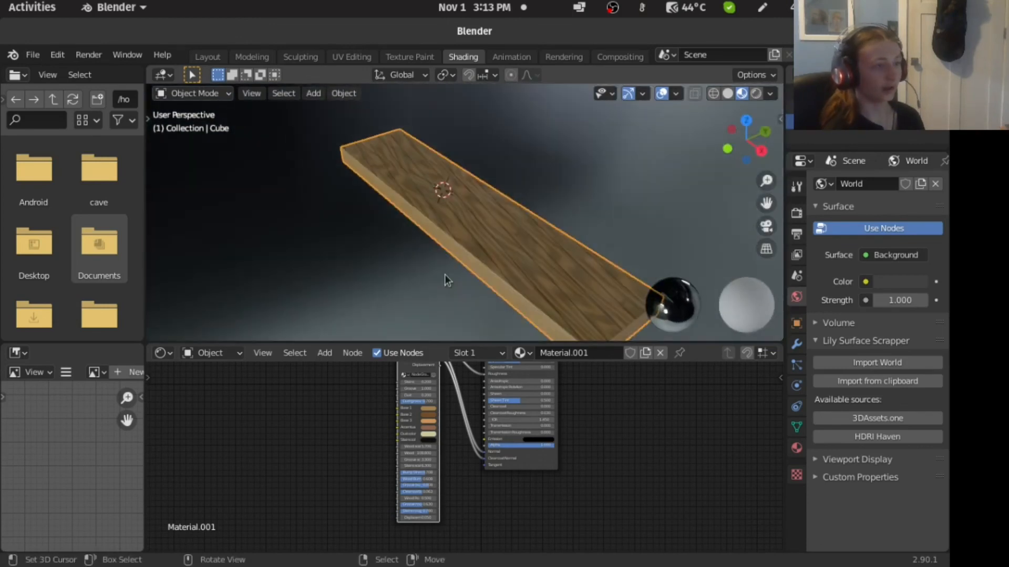